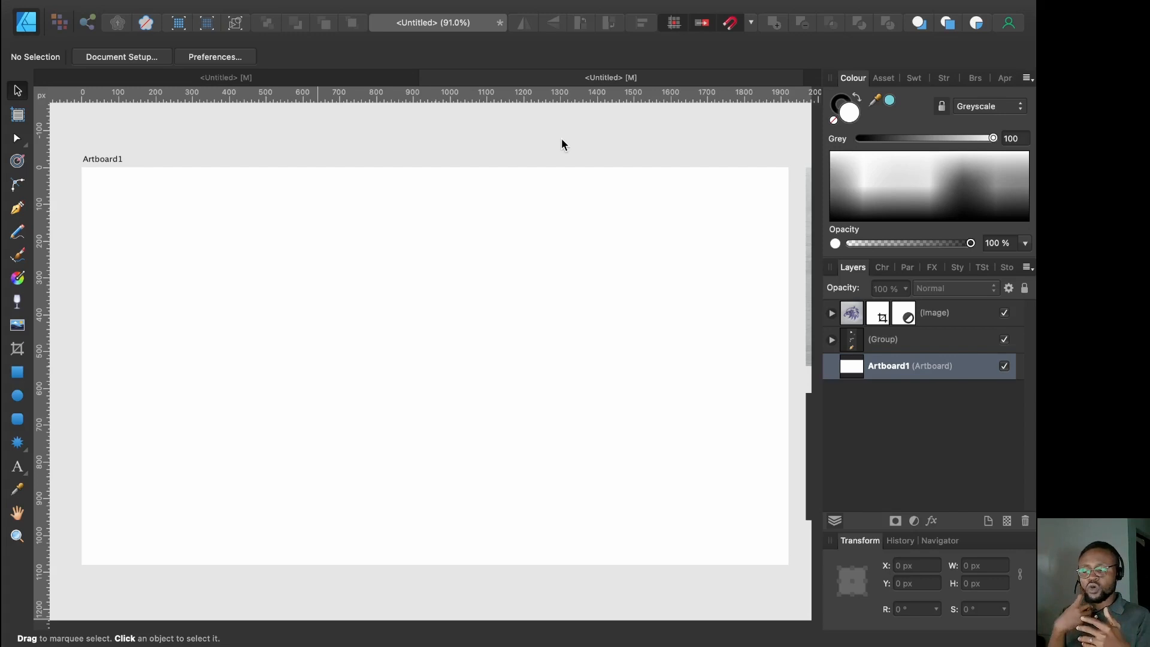
{"action": "key", "text": "p"}
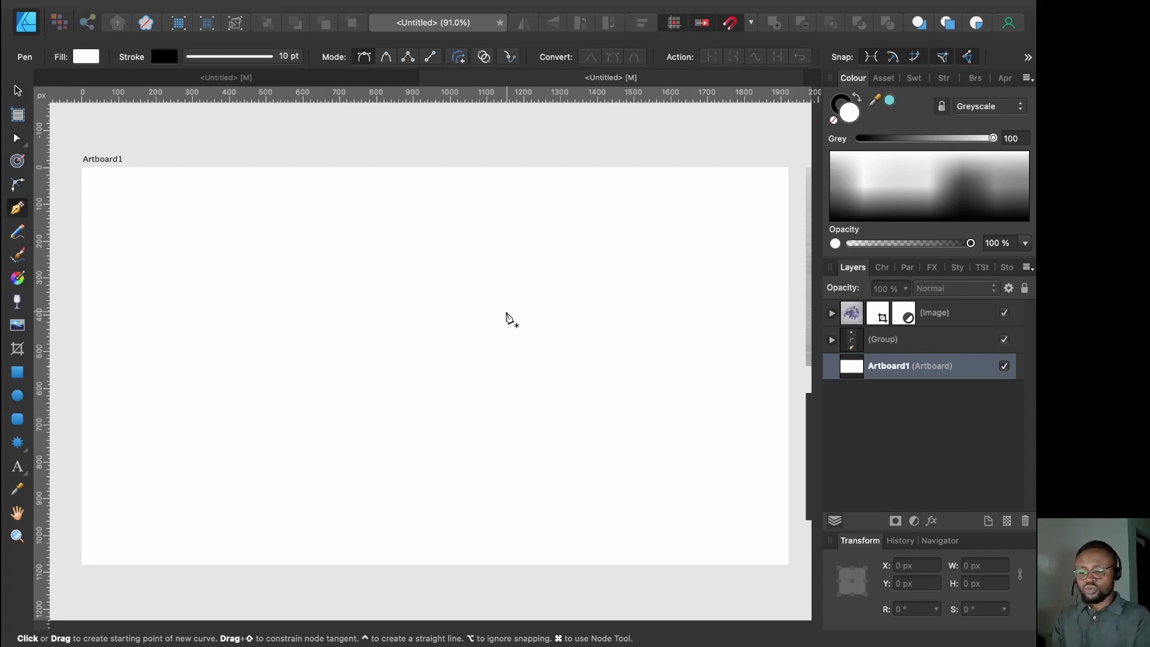
{"action": "key", "text": "a"}
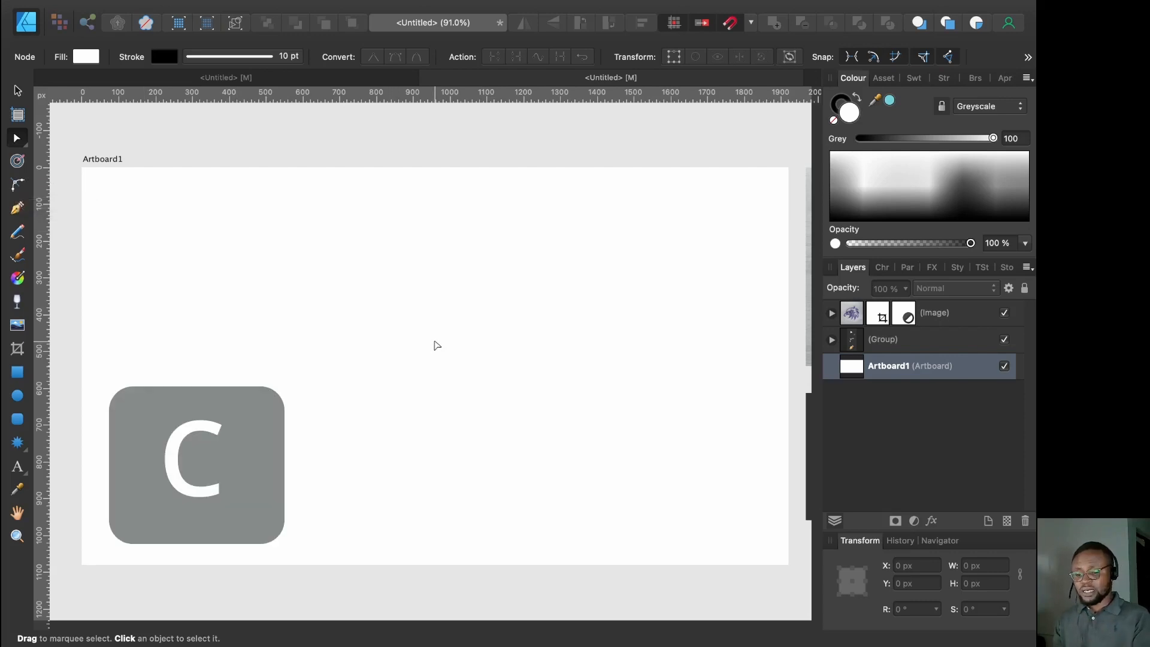
{"action": "key", "text": "c"}
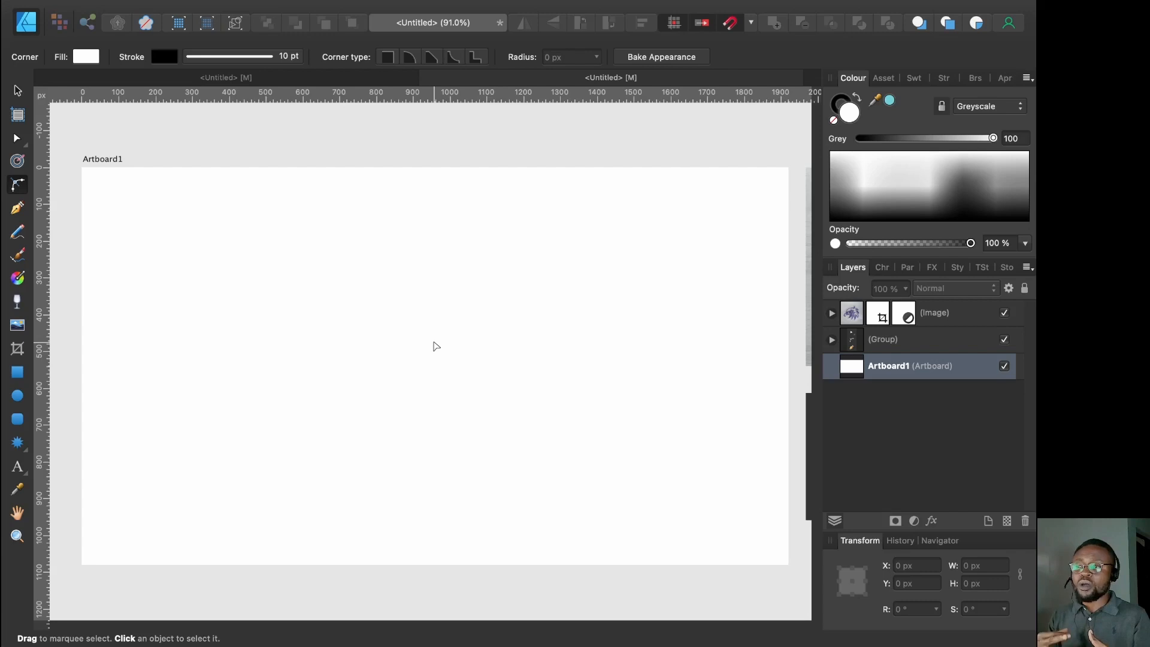
Step: Draw a straight horizontal line about 1035 px long on the artboard with the Pen tool and add a node at its midpoint
{"action": "left_click", "coordinate": [18, 211]}
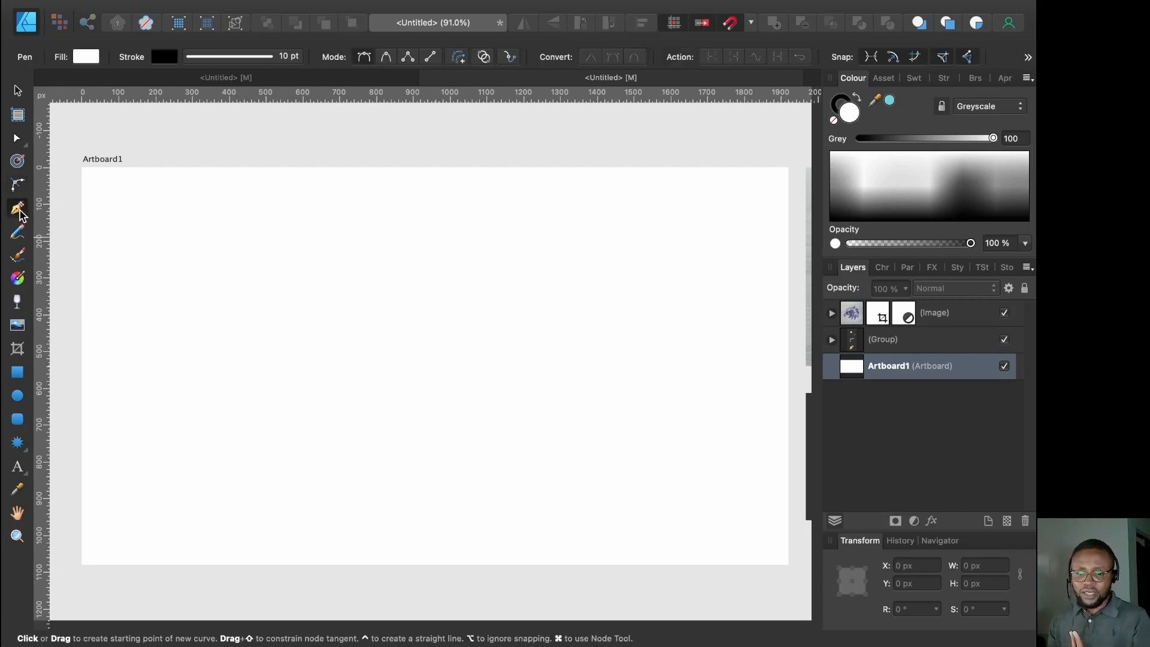
{"action": "left_click", "coordinate": [210, 314]}
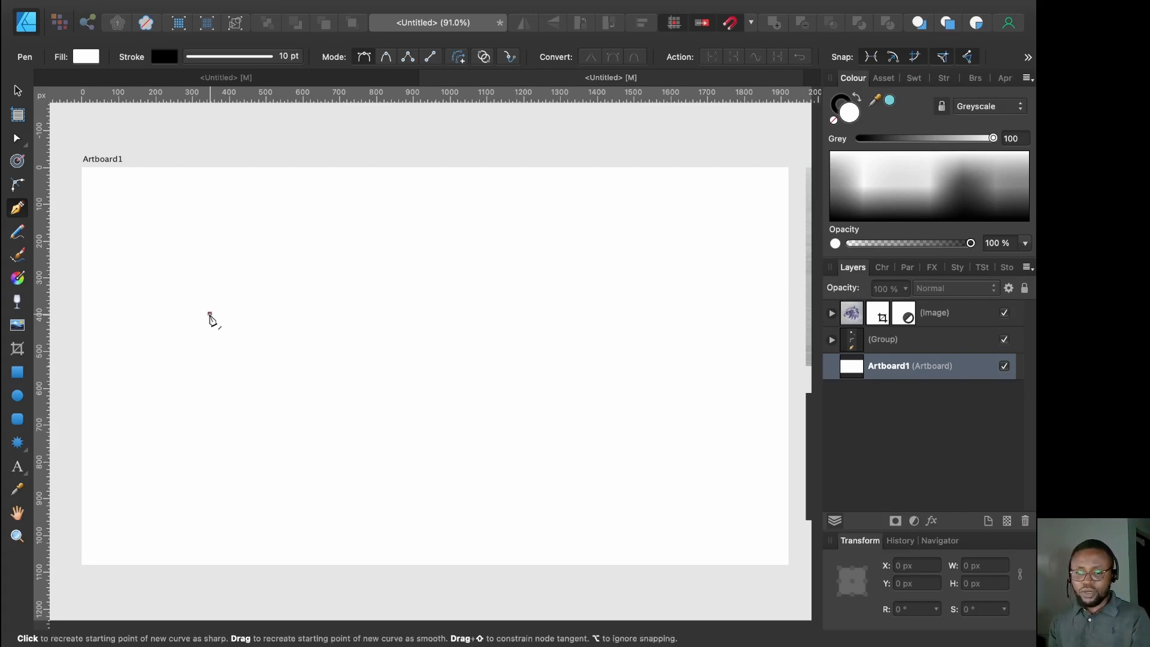
{"action": "left_click", "coordinate": [590, 323]}
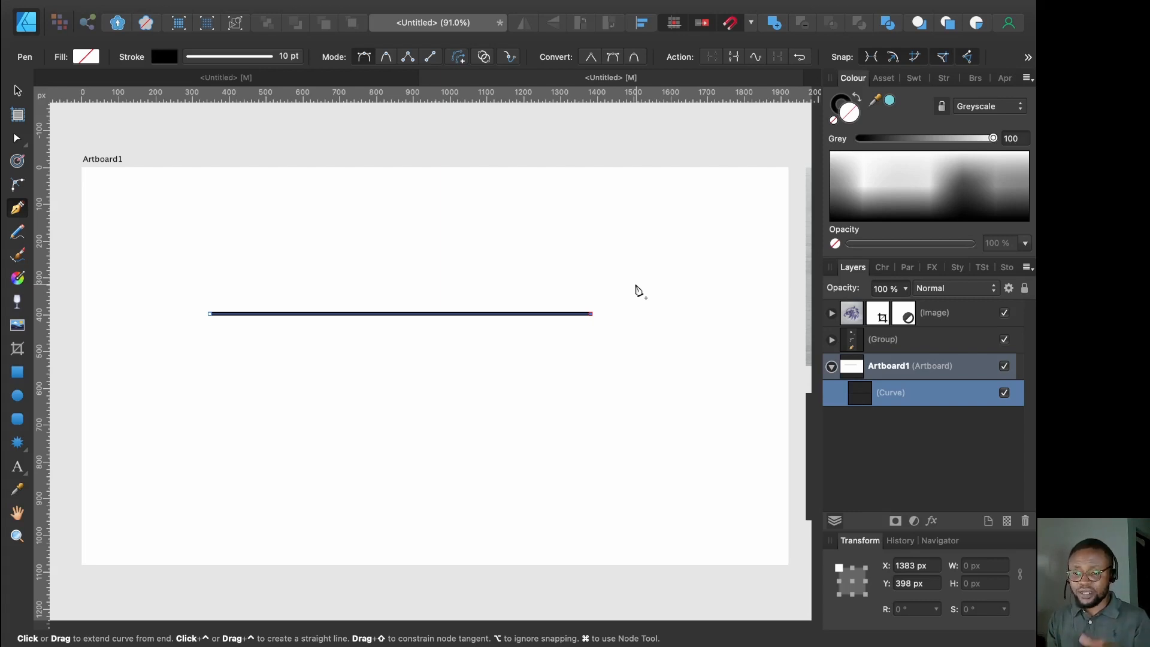
{"action": "left_click", "coordinate": [400, 315]}
{"action": "left_click_drag", "start_coordinate": [404, 319], "coordinate": [401, 327]}
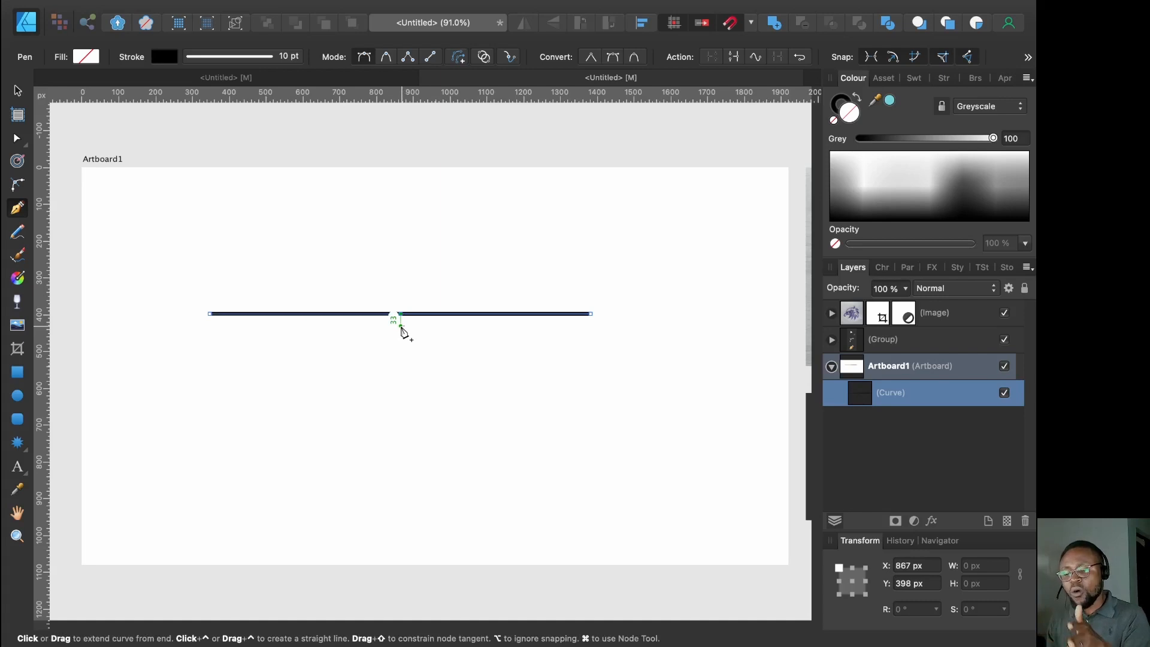
{"action": "left_click_drag", "start_coordinate": [401, 328], "coordinate": [401, 319]}
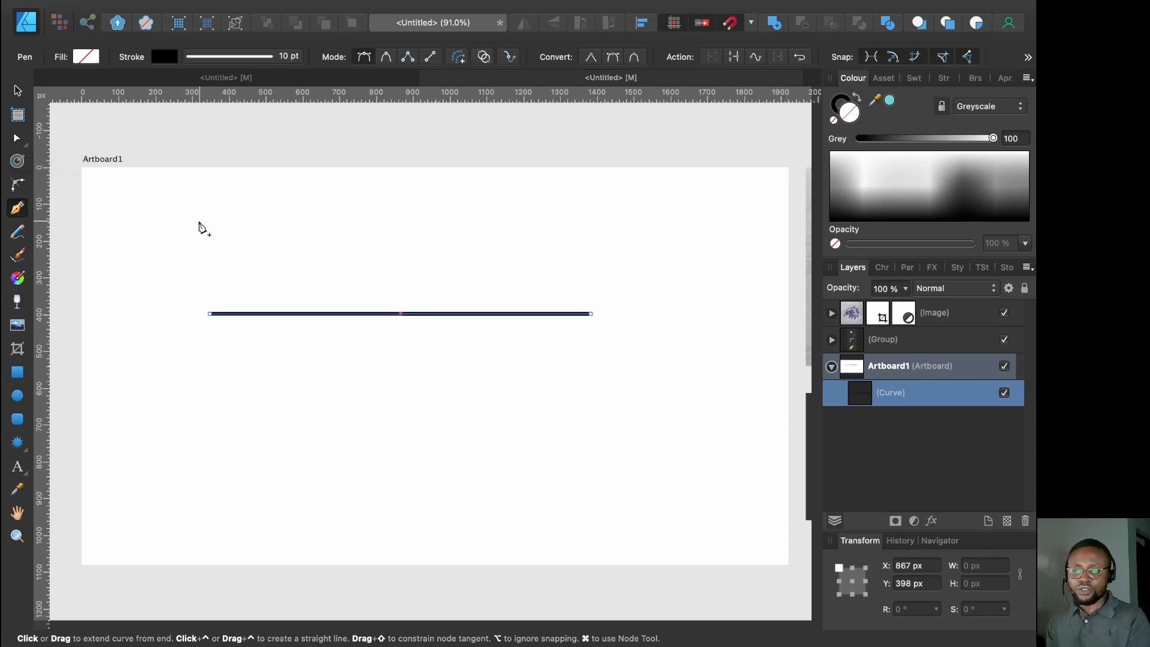
Step: Pull the line's middle node up to about X 932 px, Y 236 px and convert it to a smooth node, forming an arch
{"action": "key", "text": "a"}
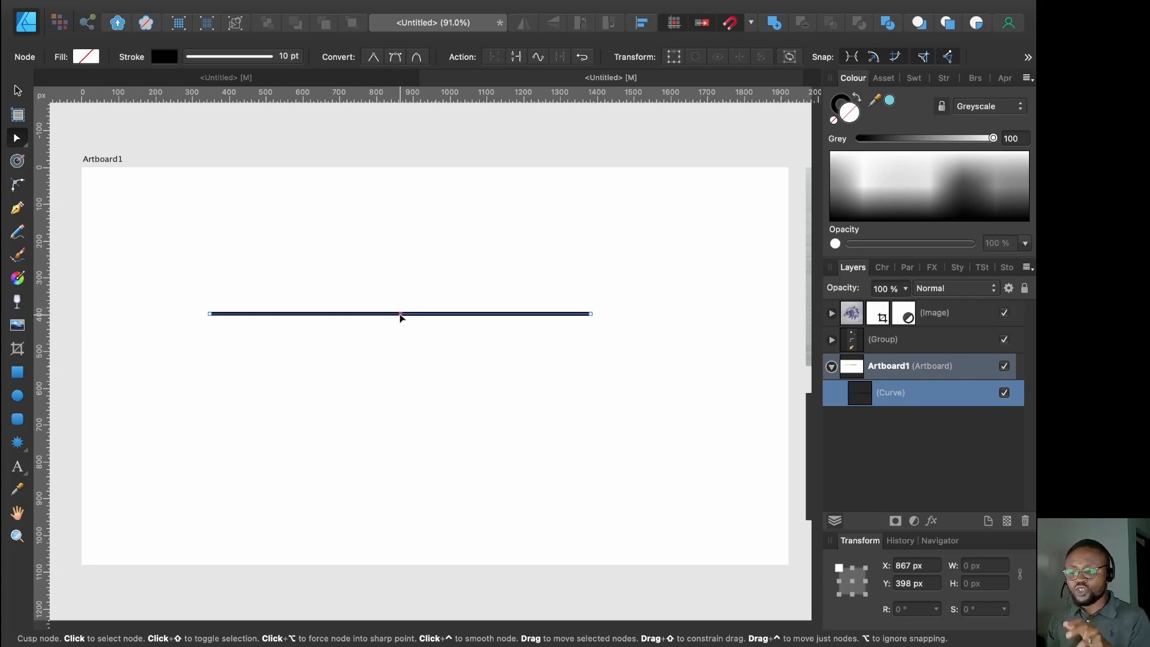
{"action": "left_click_drag", "start_coordinate": [401, 317], "coordinate": [425, 256]}
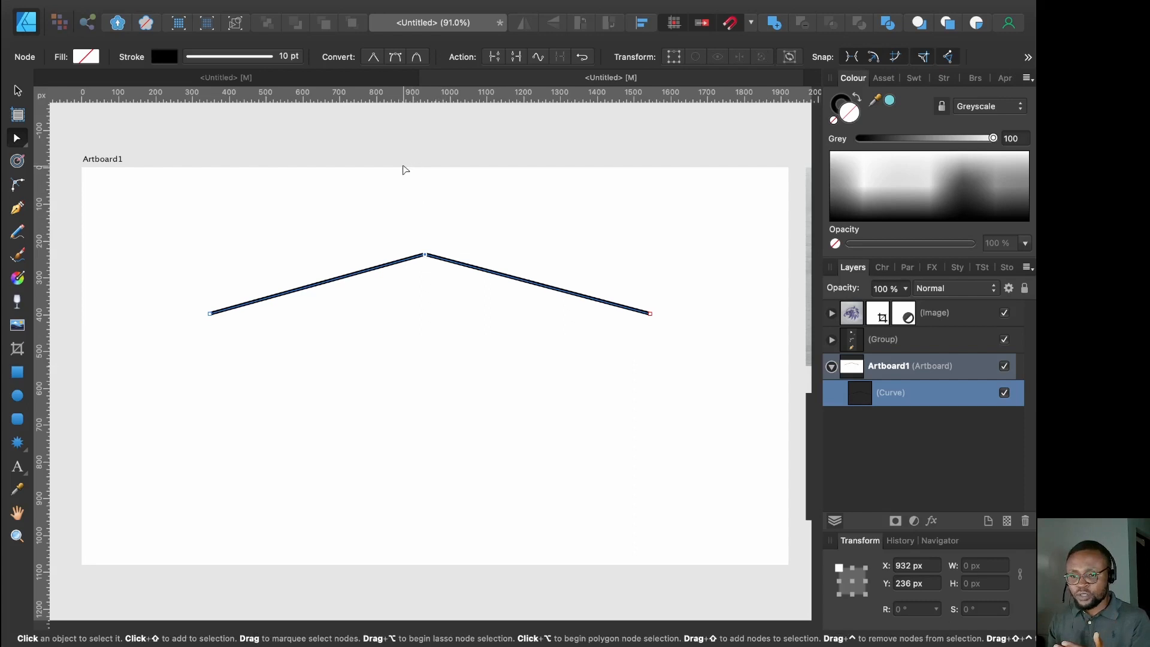
{"action": "left_click", "coordinate": [395, 58]}
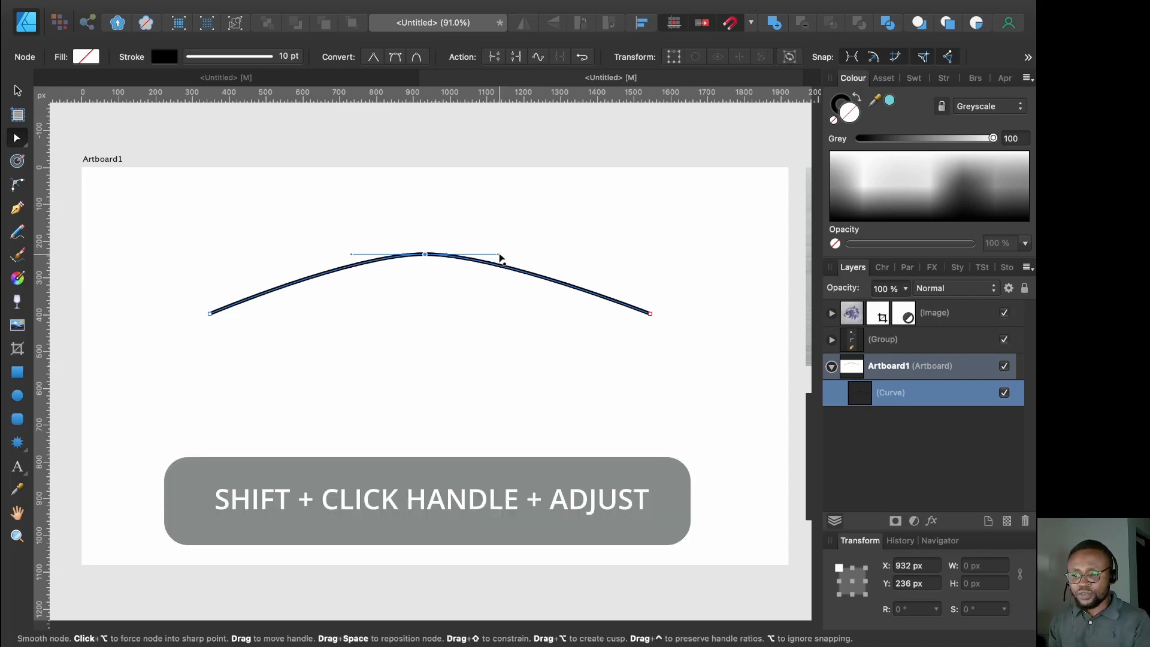
{"action": "mouse_move", "coordinate": [499, 256]}
{"action": "left_mouse_down"}
{"action": "mouse_move", "coordinate": [491, 224]}
{"action": "mouse_move", "coordinate": [457, 213]}
{"action": "mouse_move", "coordinate": [442, 192]}
{"action": "mouse_move", "coordinate": [382, 200]}
{"action": "mouse_move", "coordinate": [477, 224]}
{"action": "mouse_move", "coordinate": [490, 242]}
{"action": "left_mouse_up"}
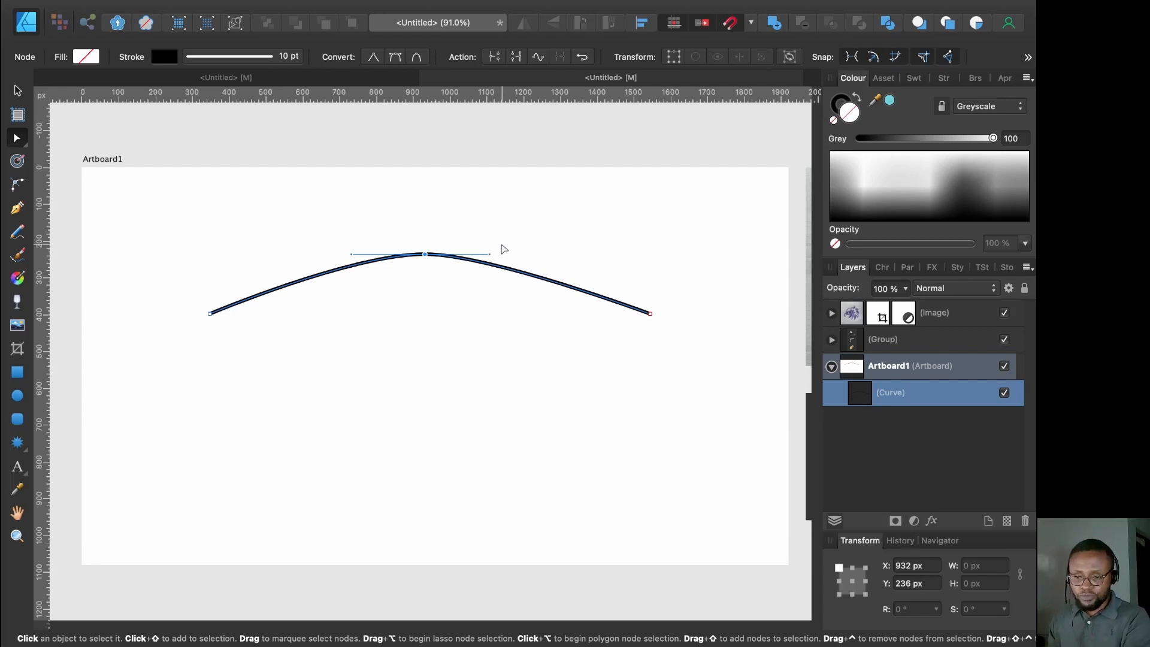
Step: Add a node on the arch's right slope at about X 1282 px, Y 310 px and pull one handle up into a cusp
{"action": "left_click", "coordinate": [553, 287]}
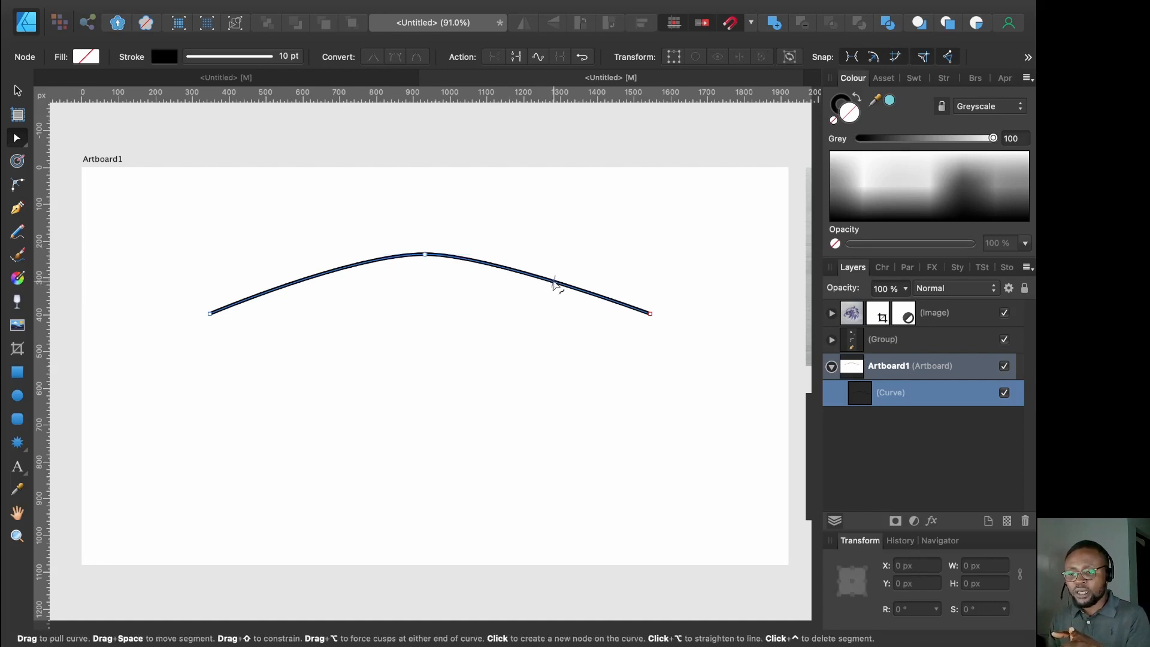
{"action": "left_click", "coordinate": [554, 284]}
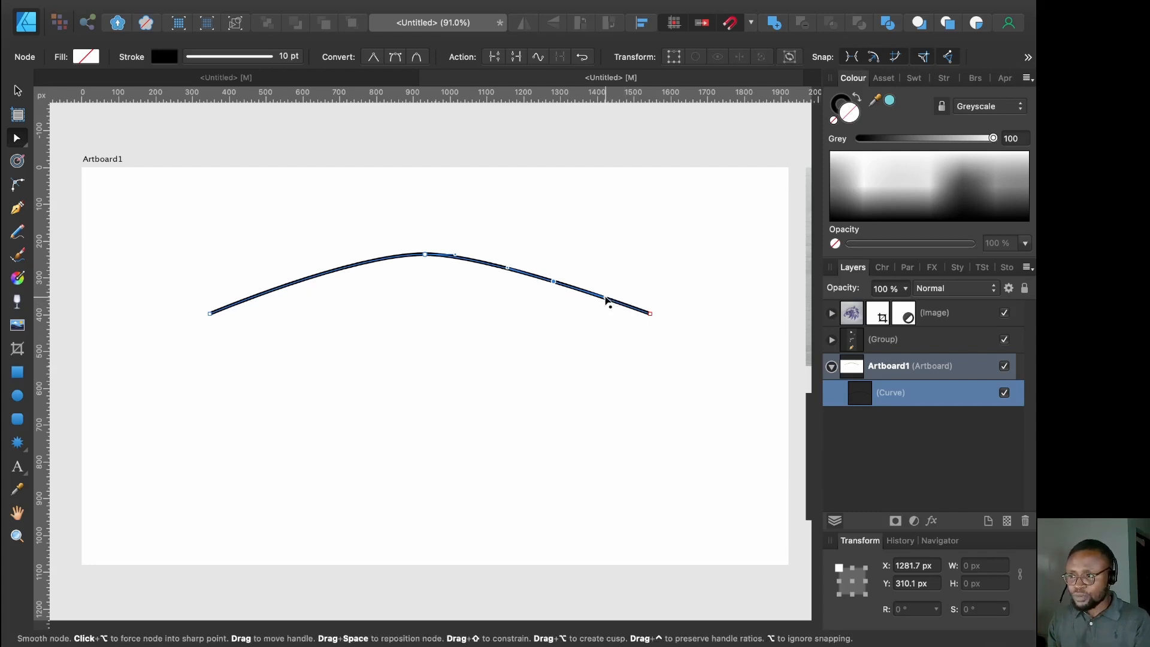
{"action": "left_click_drag", "start_coordinate": [606, 300], "coordinate": [535, 195]}
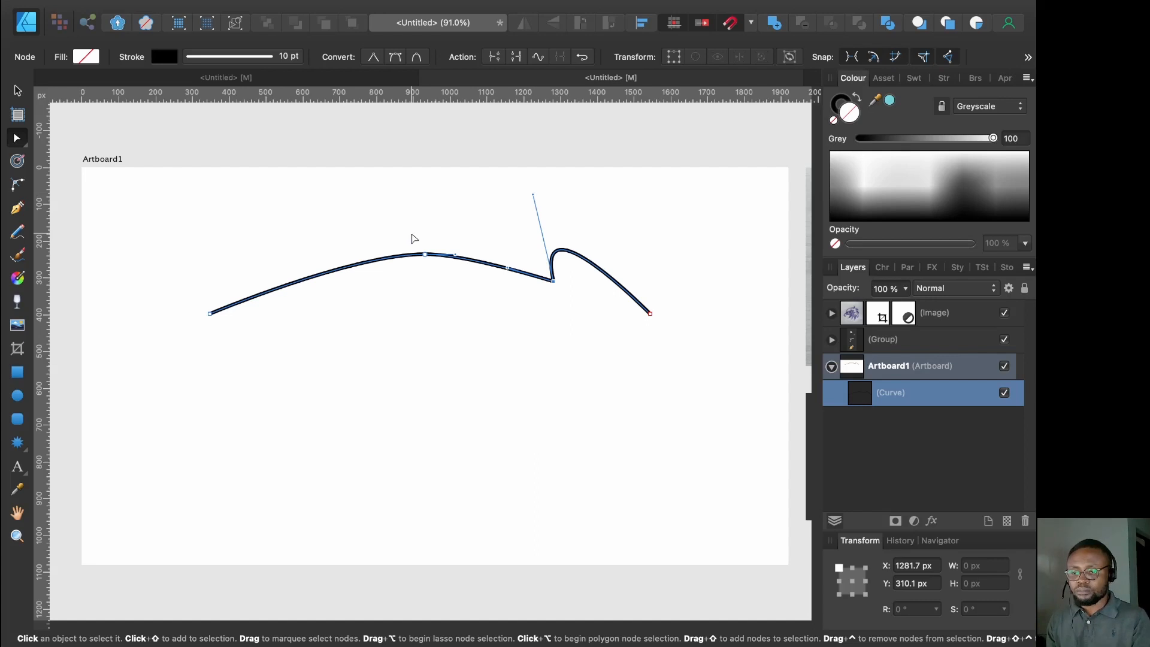
Step: Move the curve's two inner nodes together down and to the left, then deselect the curve
{"action": "left_click_drag", "start_coordinate": [410, 233], "coordinate": [560, 303]}
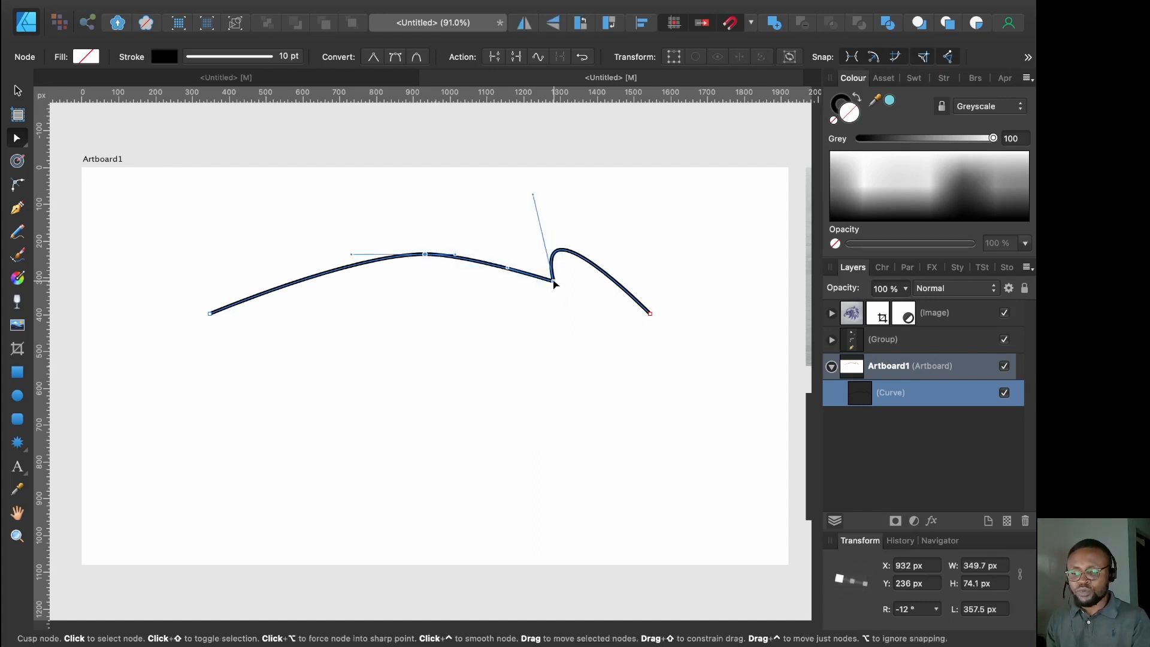
{"action": "left_click_drag", "start_coordinate": [554, 282], "coordinate": [448, 350]}
{"action": "left_click", "coordinate": [558, 333]}
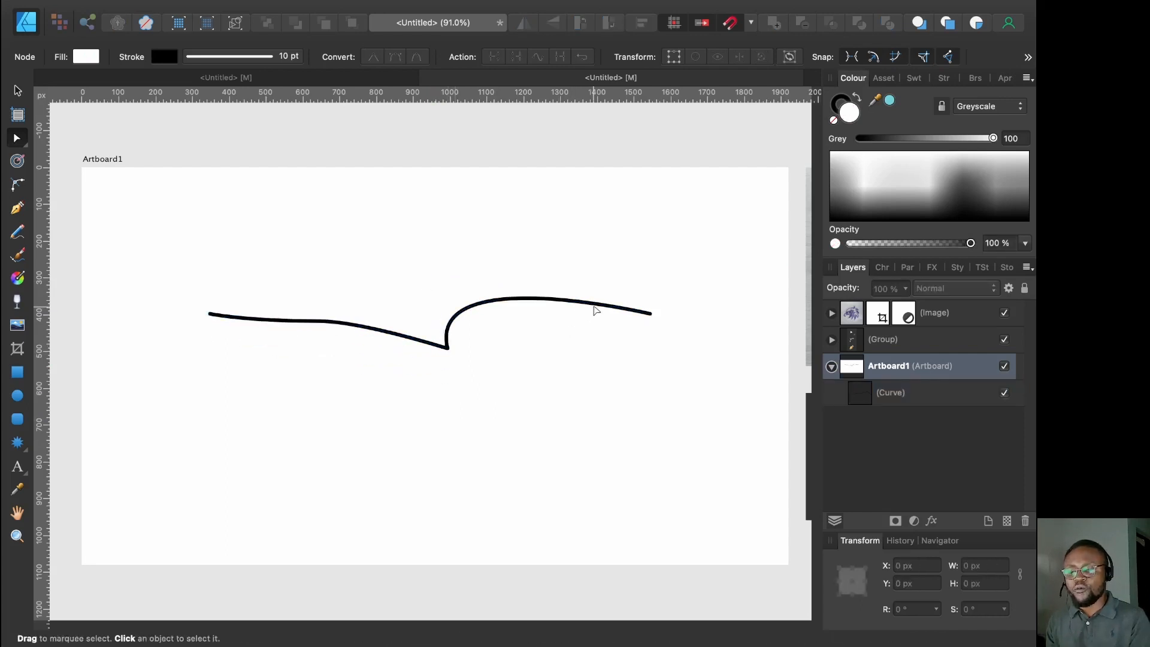
Step: Extend the curve from its left end through about X 894, Y 178 px and X 1455, Y 209 px, closing it at its right end
{"action": "left_click", "coordinate": [623, 308]}
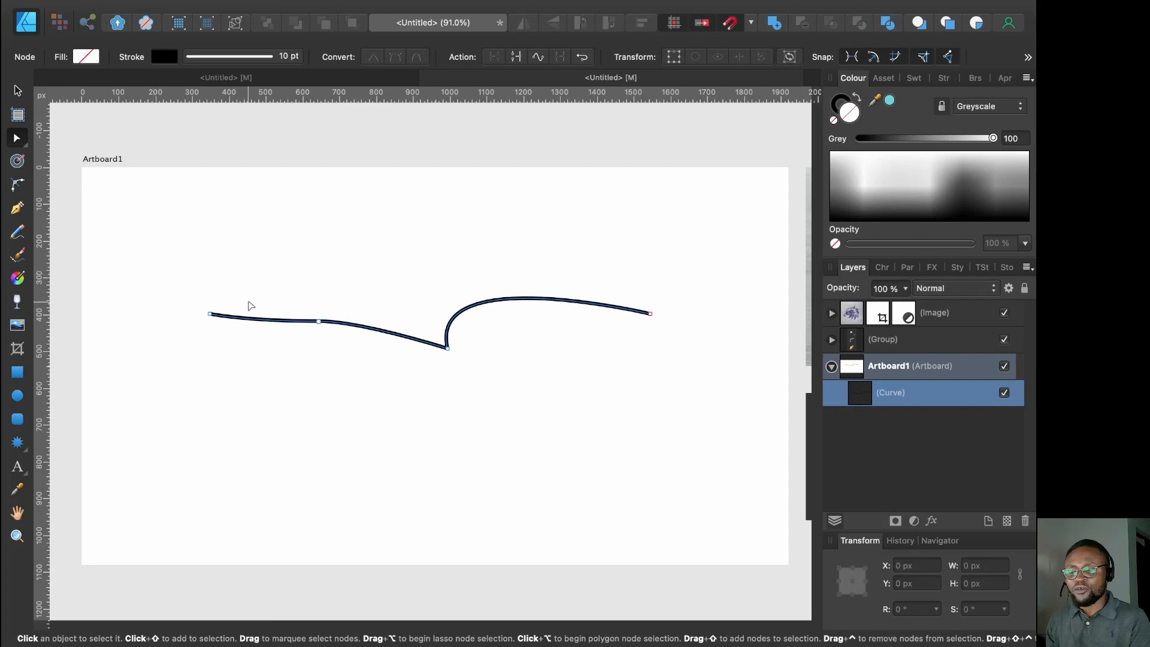
{"action": "left_click", "coordinate": [210, 314]}
{"action": "left_click", "coordinate": [13, 210]}
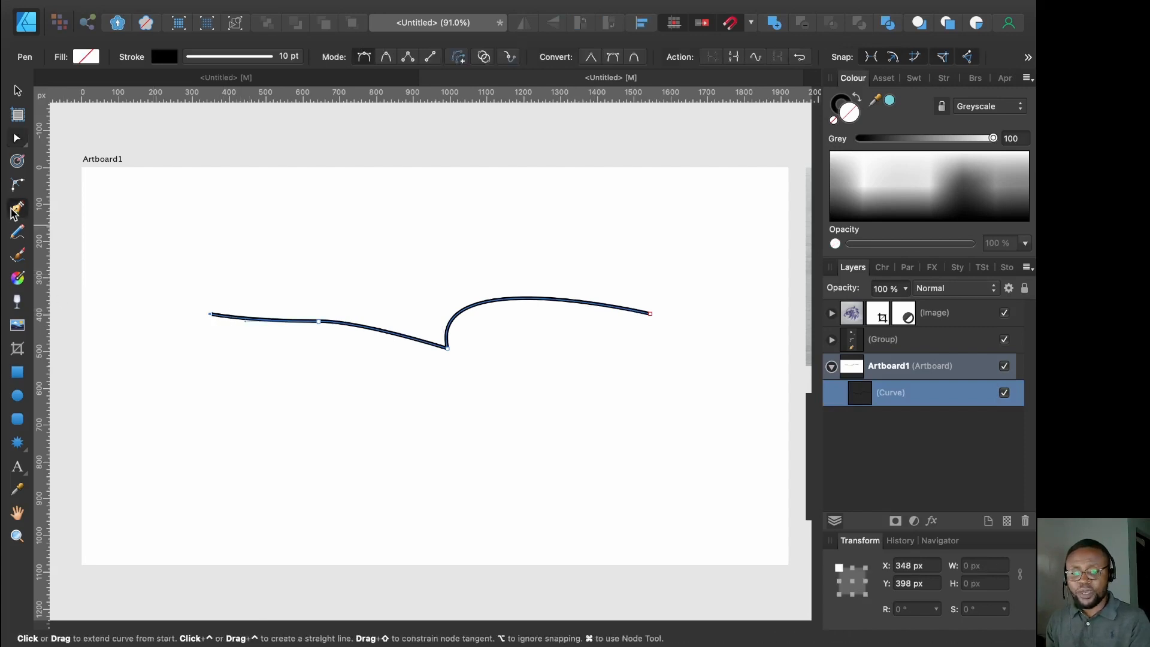
{"action": "left_click", "coordinate": [410, 233]}
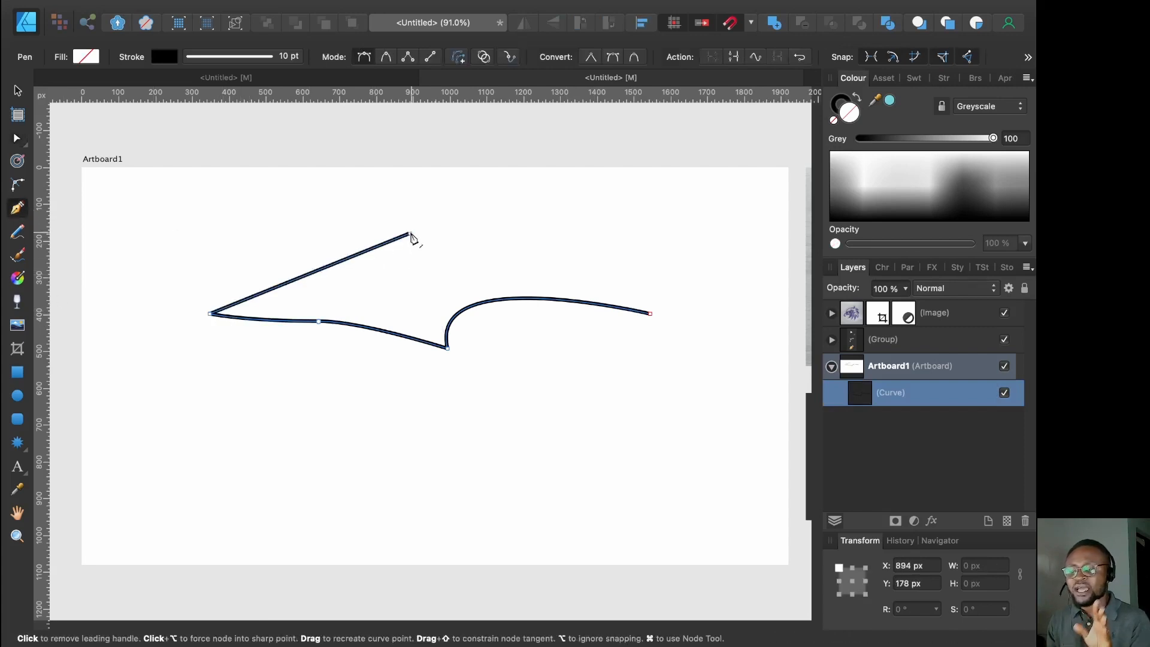
{"action": "left_click", "coordinate": [617, 244]}
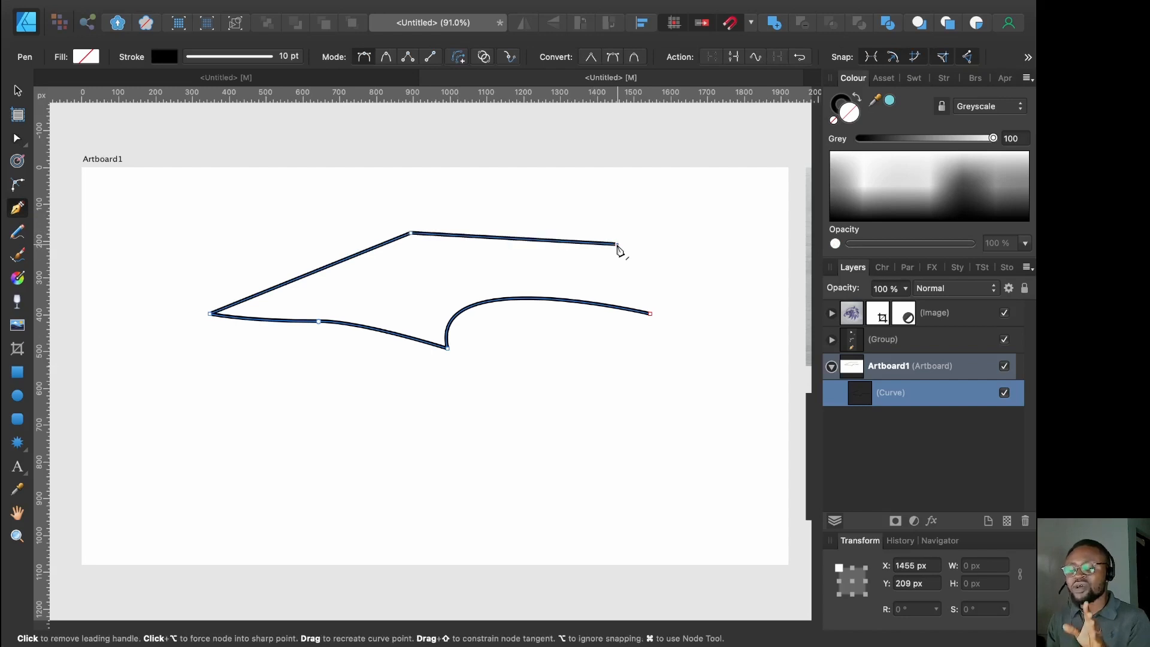
{"action": "left_click", "coordinate": [651, 313]}
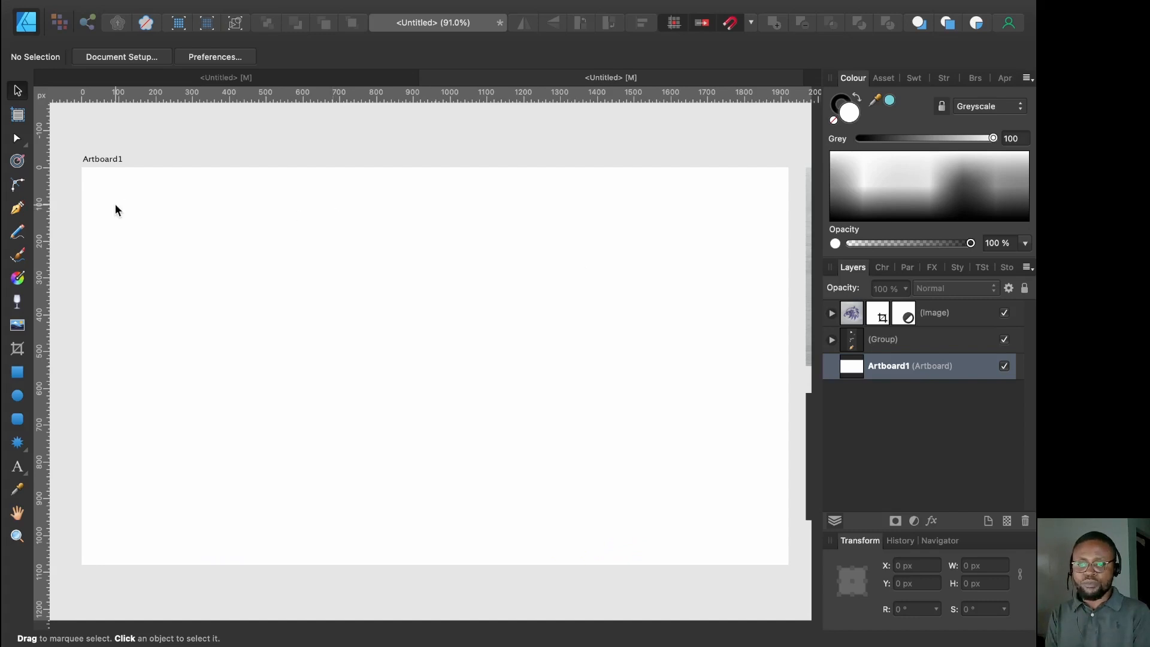
Step: Draw a separate straight horizontal line in the artboard's upper left with the Pen tool, ending at about X 682 px, Y 110 px
{"action": "left_click", "coordinate": [18, 209]}
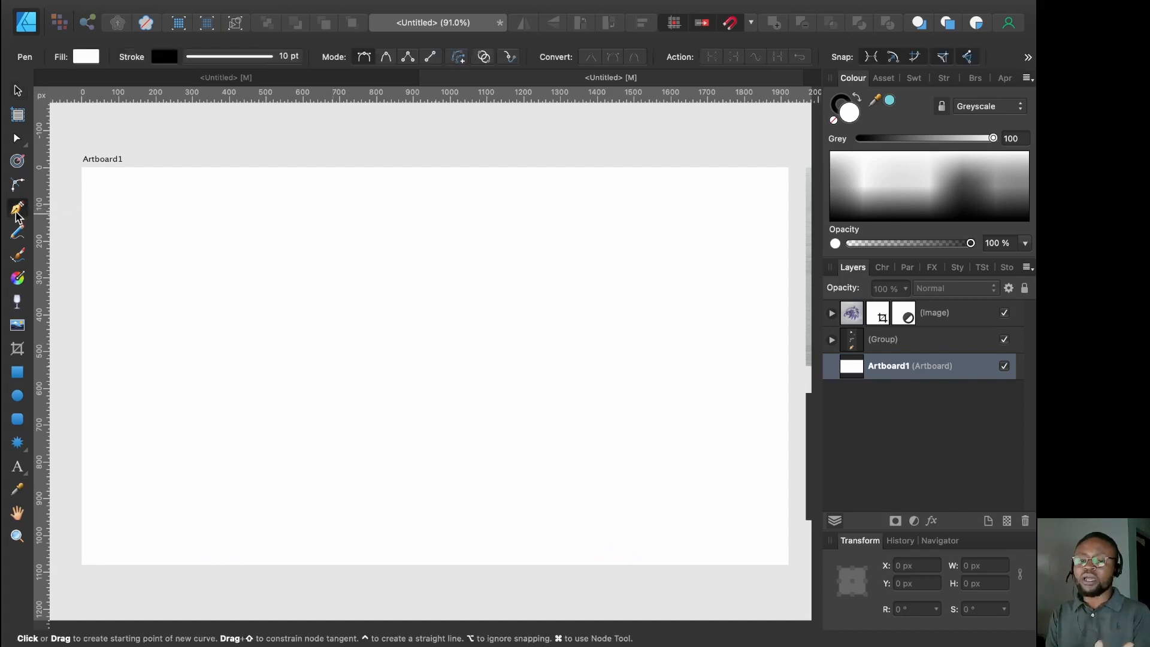
{"action": "left_click", "coordinate": [124, 209]}
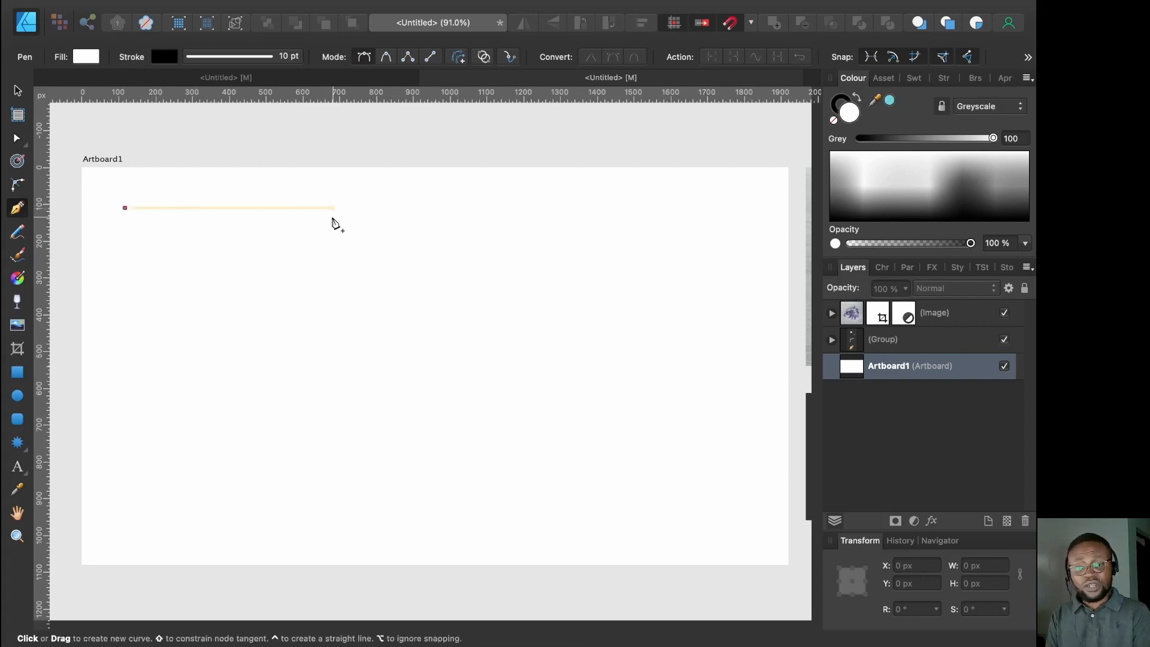
{"action": "left_click", "coordinate": [333, 208]}
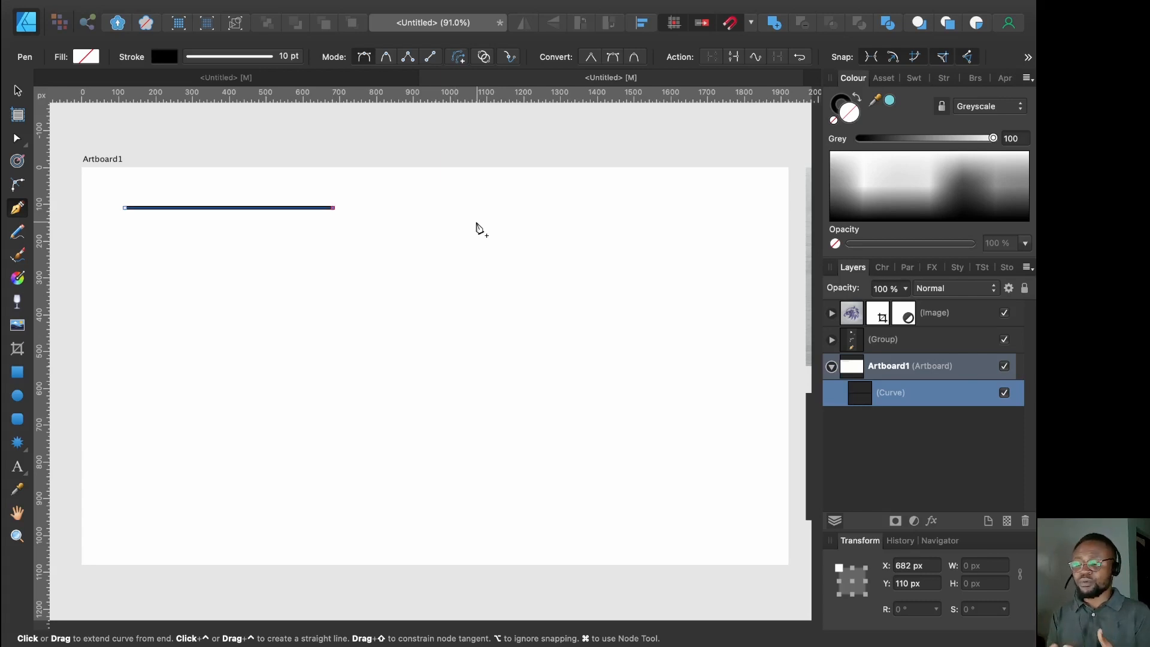
{"action": "key", "text": "Escape"}
Step: Draw an open zigzag line with four peaks, about 444 px wide, in the artboard's upper right
{"action": "left_click", "coordinate": [455, 227]}
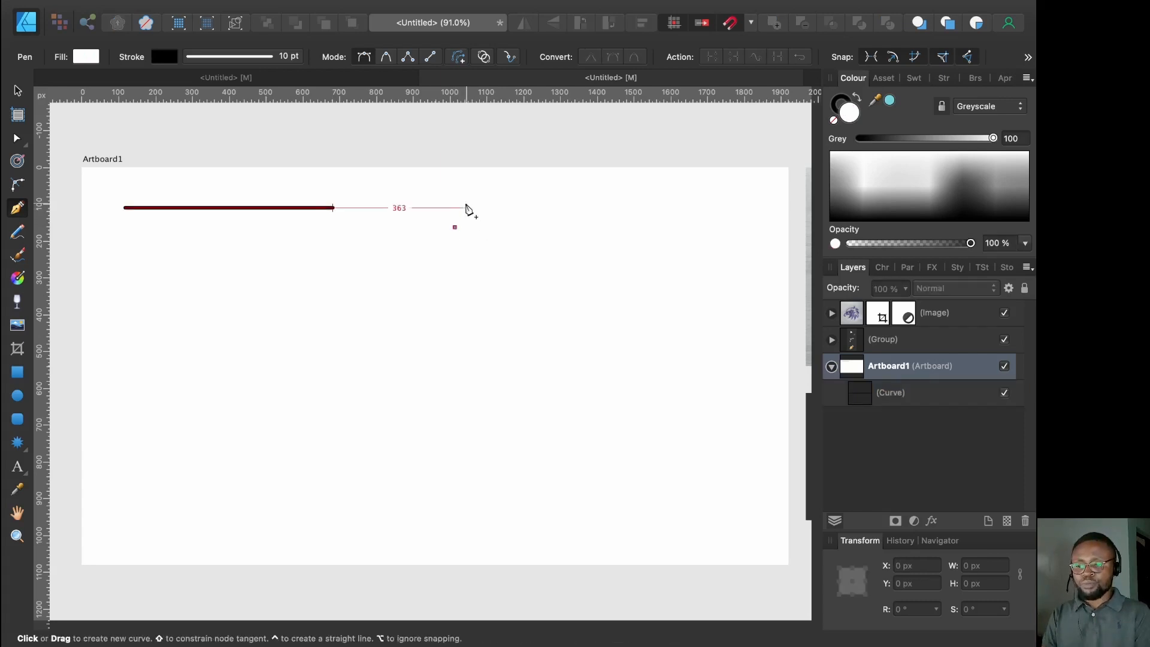
{"action": "left_click", "coordinate": [473, 208]}
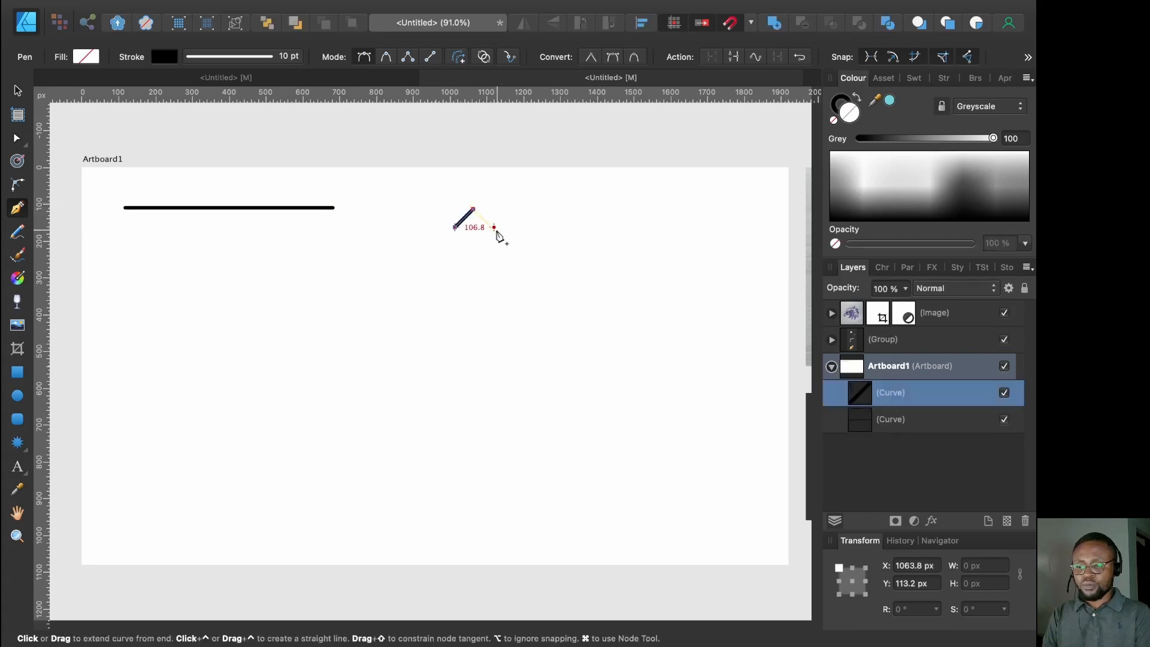
{"action": "left_click", "coordinate": [493, 230]}
{"action": "left_click", "coordinate": [516, 208]}
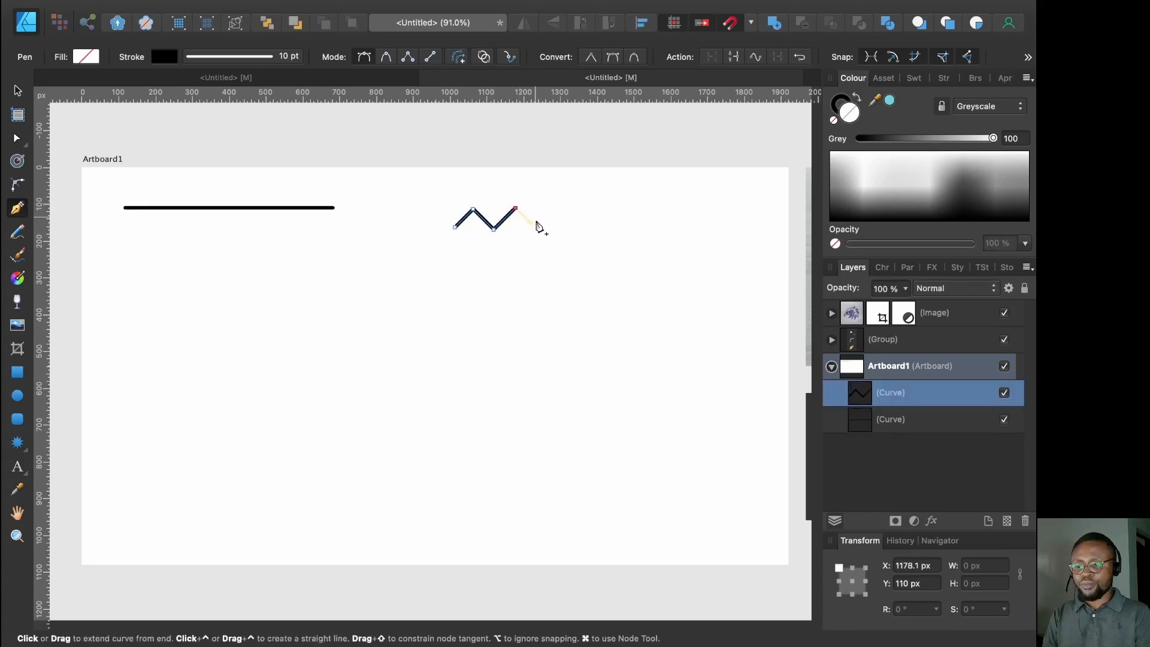
{"action": "left_click", "coordinate": [538, 231]}
{"action": "left_click", "coordinate": [559, 208]}
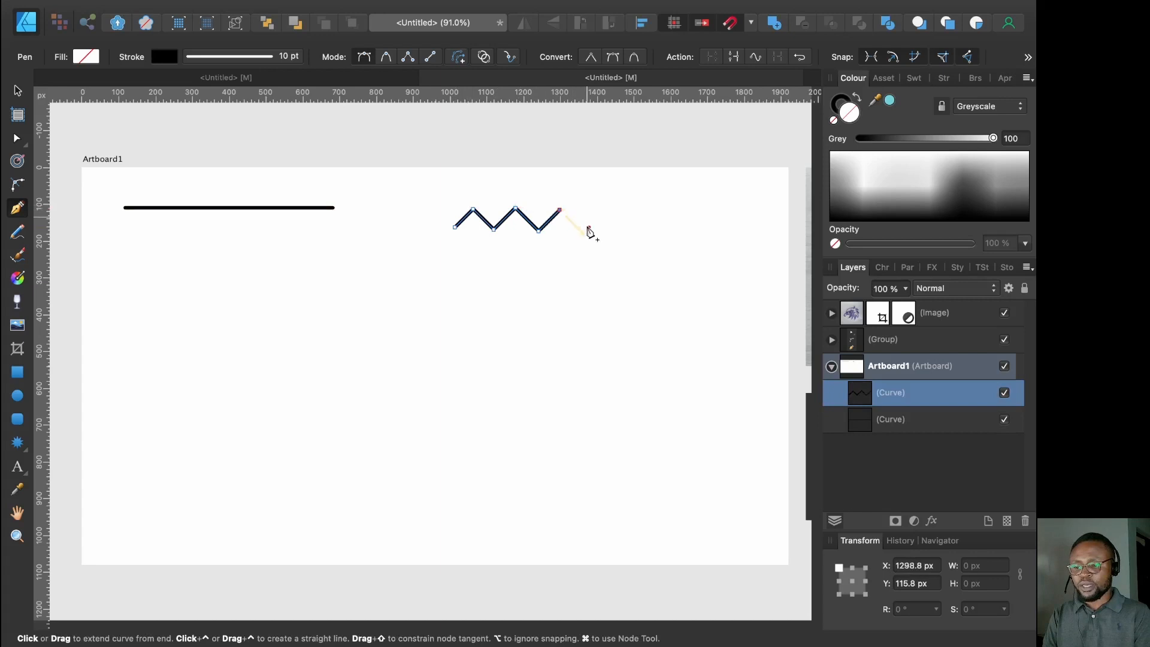
{"action": "left_click", "coordinate": [578, 227]}
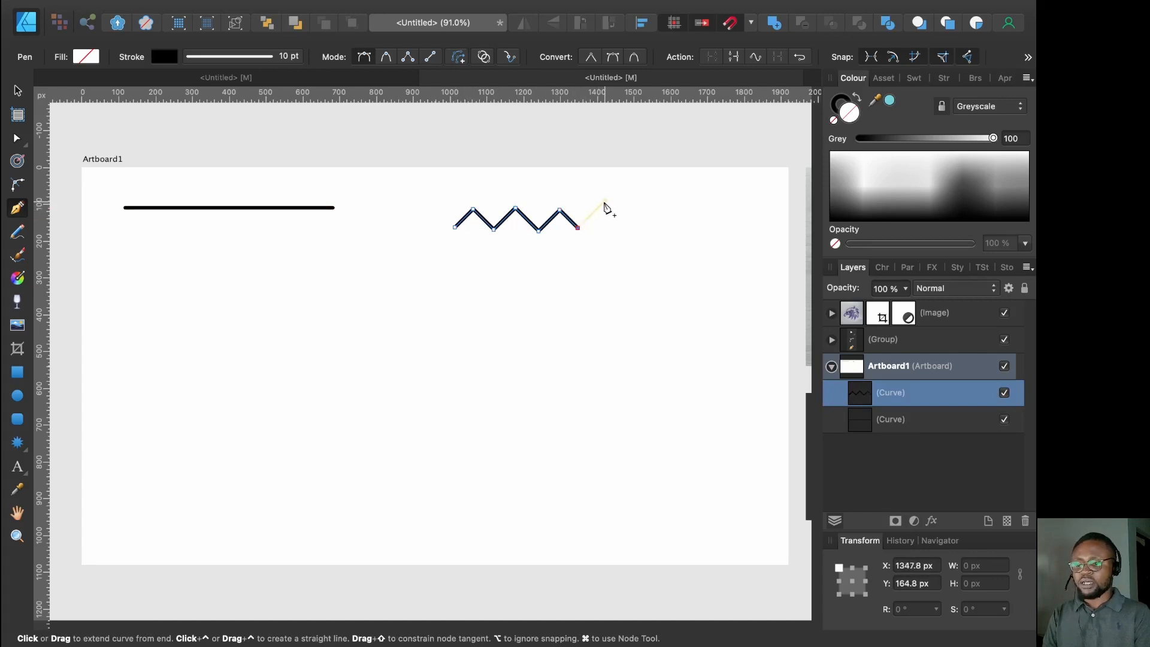
{"action": "left_click", "coordinate": [597, 208]}
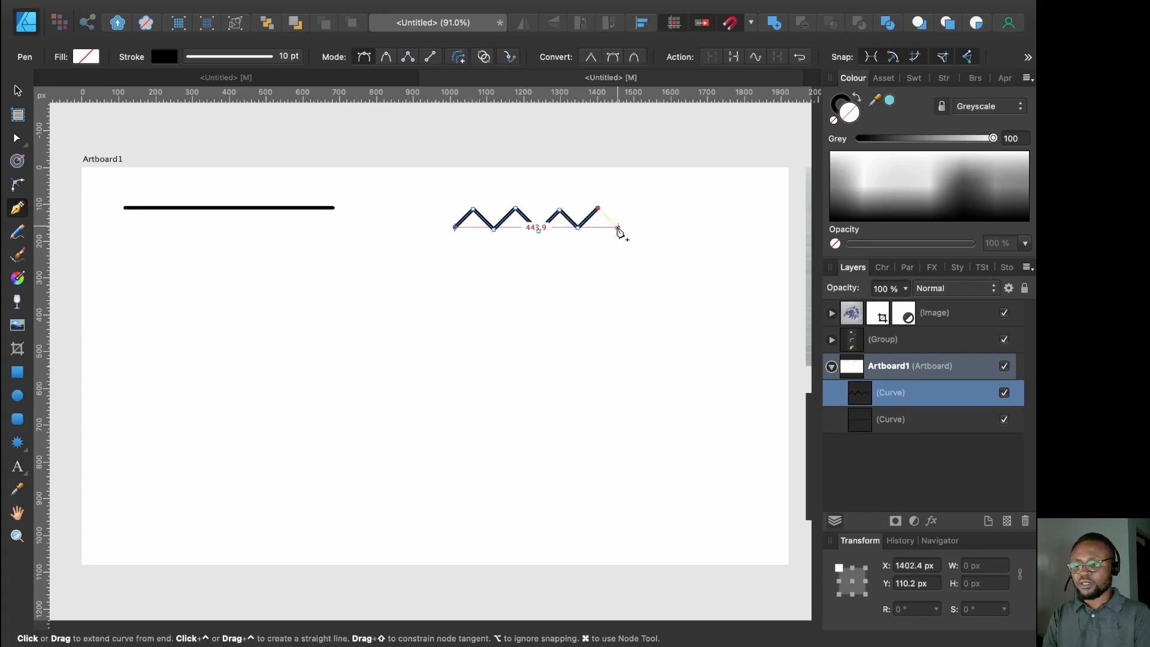
{"action": "left_click", "coordinate": [616, 228]}
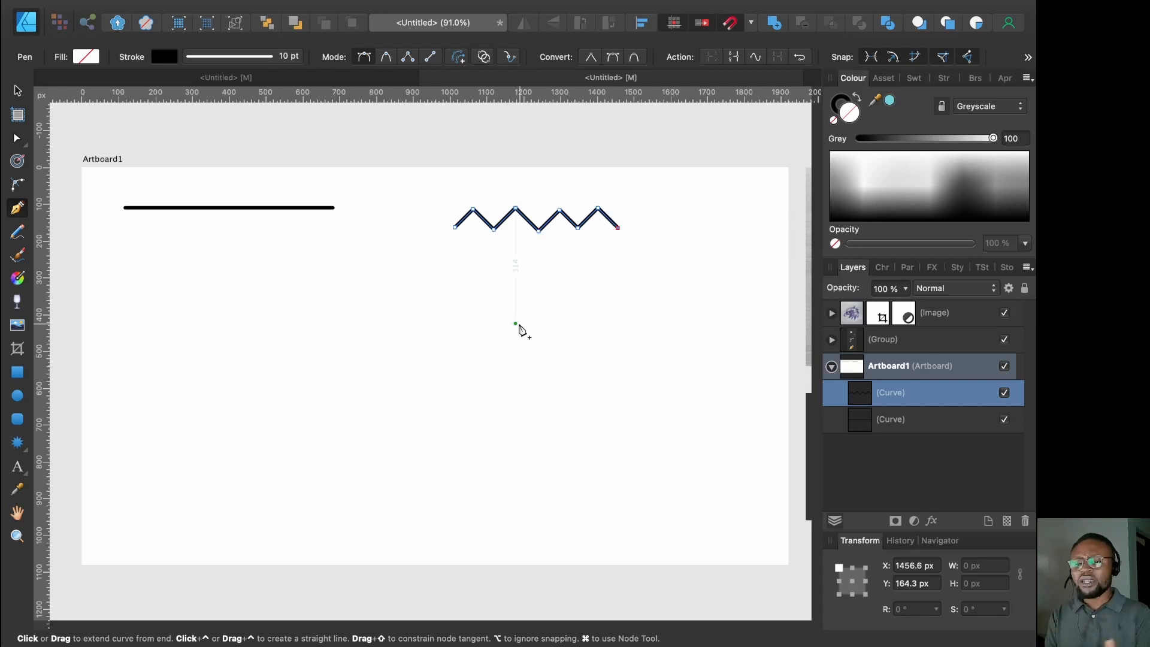
{"action": "key", "text": "Escape"}
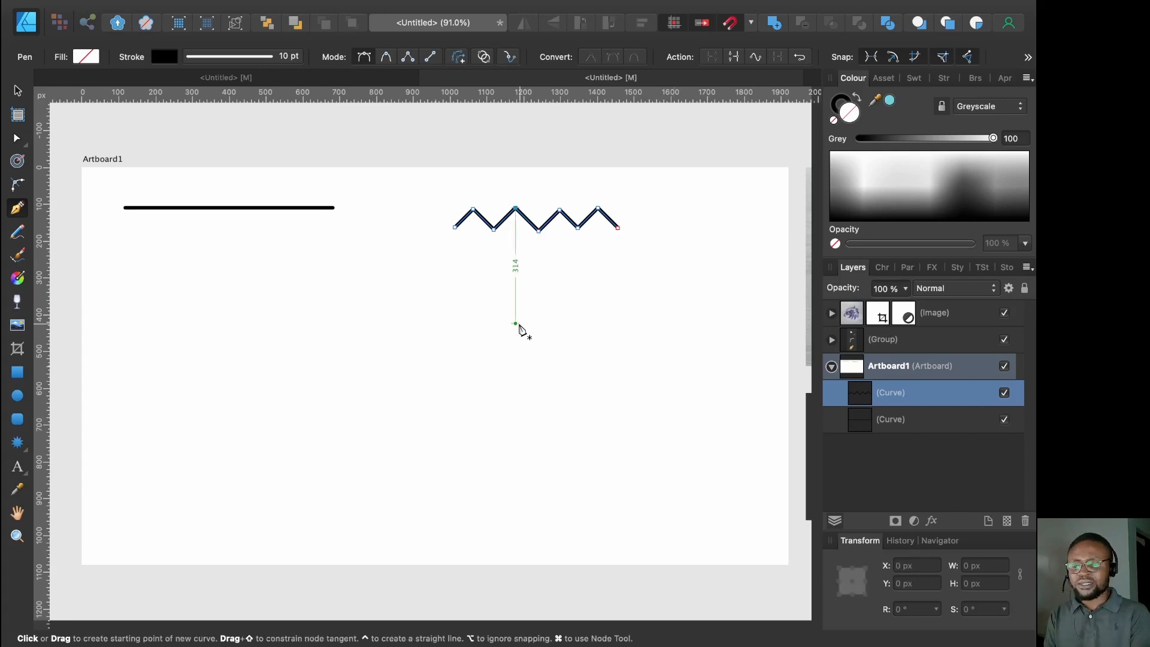
Step: Draw a straight horizontal line across the artboard's middle, ending at about X 1241 px, Y 502 px, and activate the Node tool
{"action": "left_click", "coordinate": [247, 352]}
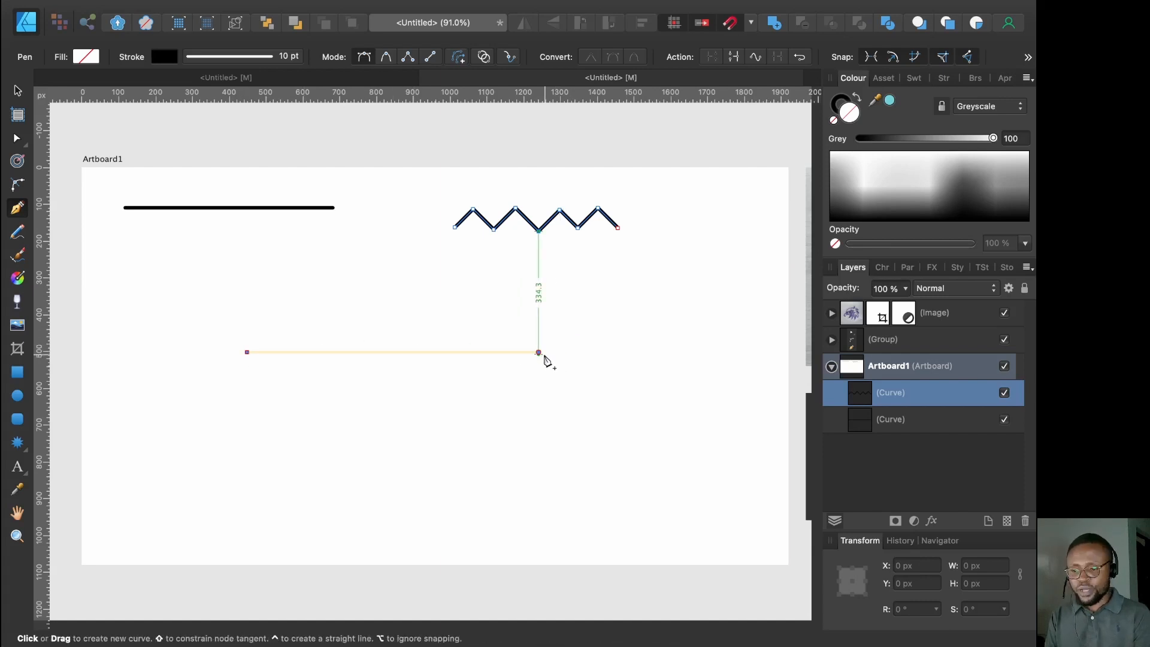
{"action": "left_click", "coordinate": [540, 353]}
{"action": "left_click", "coordinate": [18, 141]}
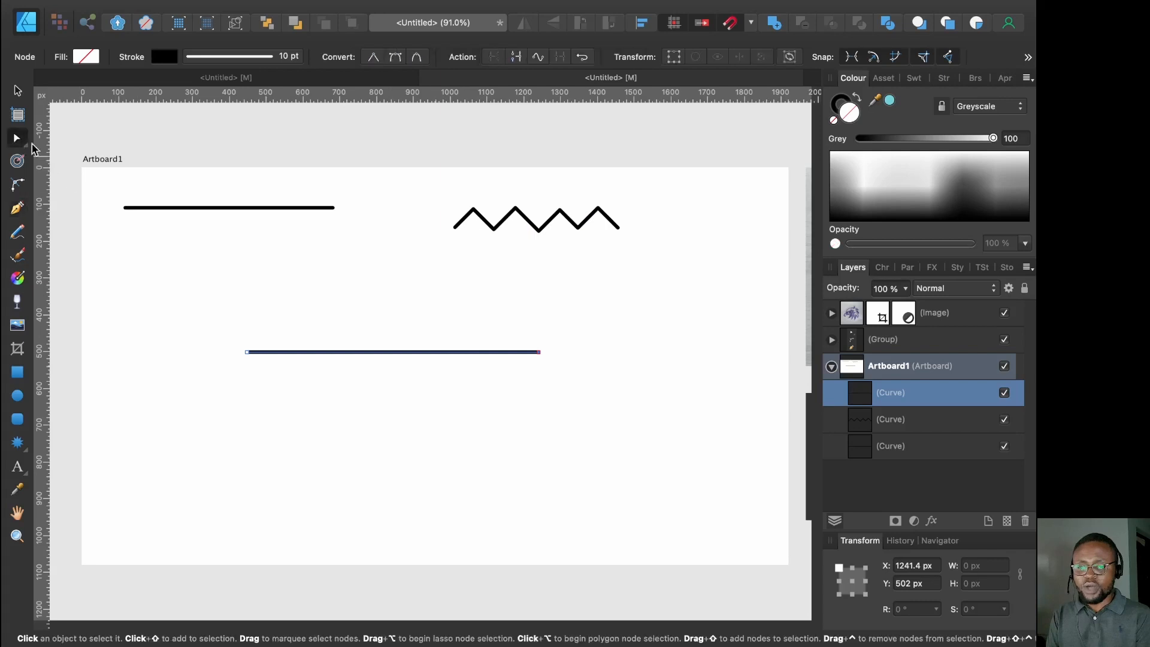
Step: Add a node near the middle of the horizontal line, convert it to smooth, and raise it to about X 821 px, Y 382 px
{"action": "left_click", "coordinate": [382, 352]}
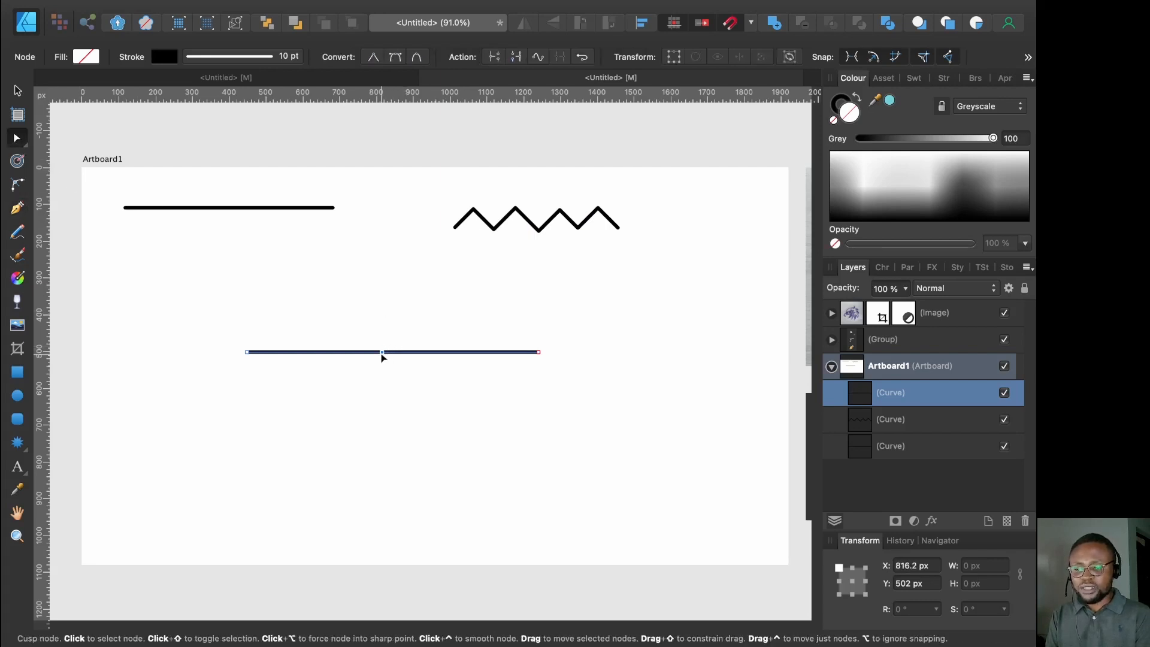
{"action": "left_click", "coordinate": [397, 56]}
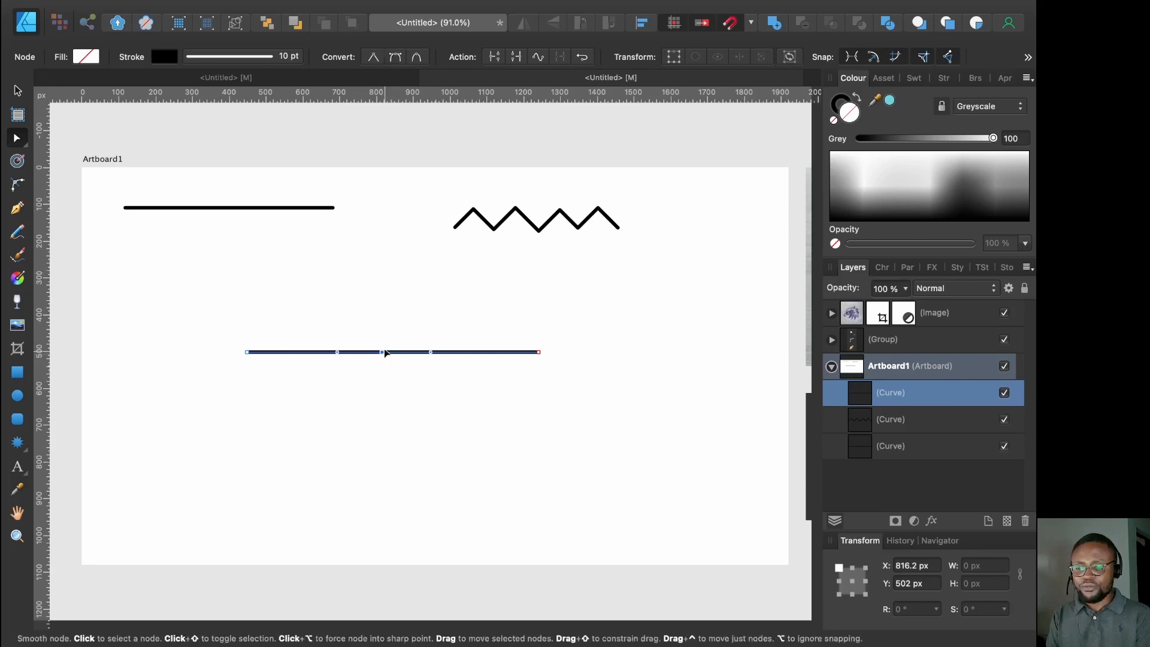
{"action": "left_click_drag", "start_coordinate": [380, 351], "coordinate": [383, 308]}
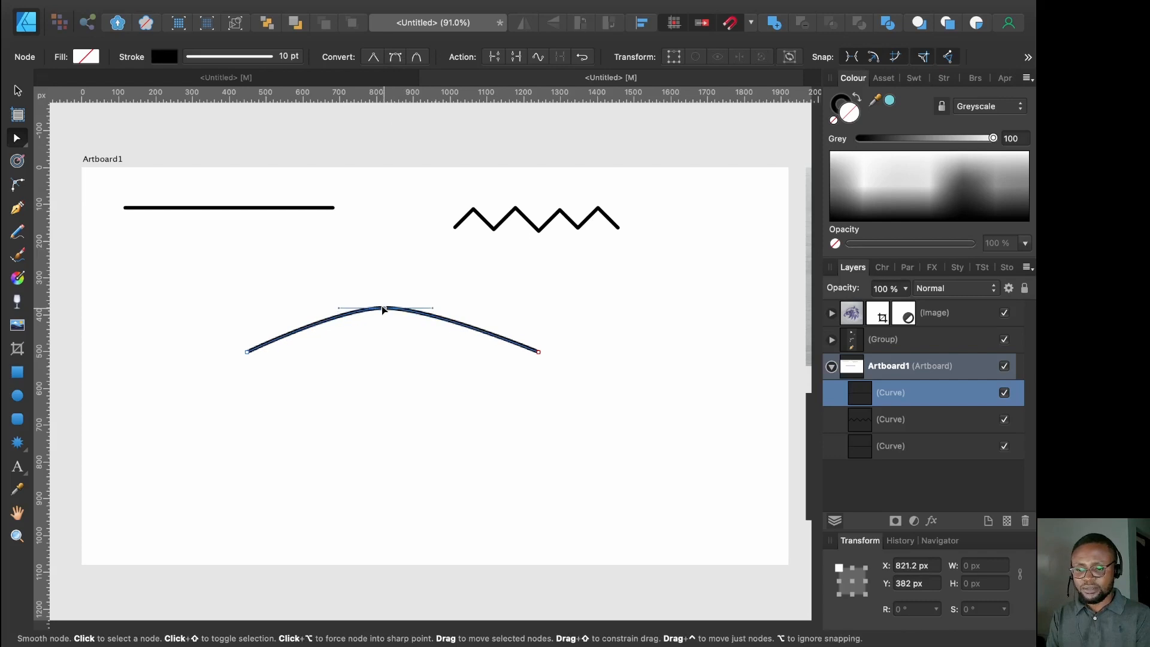
Step: Delete the bent line and draw an upward-arching curve across the artboard's middle with the Pen tool, ending at about X 1178 px, Y 498 px
{"action": "key", "text": "p"}
{"action": "key", "text": "Delete"}
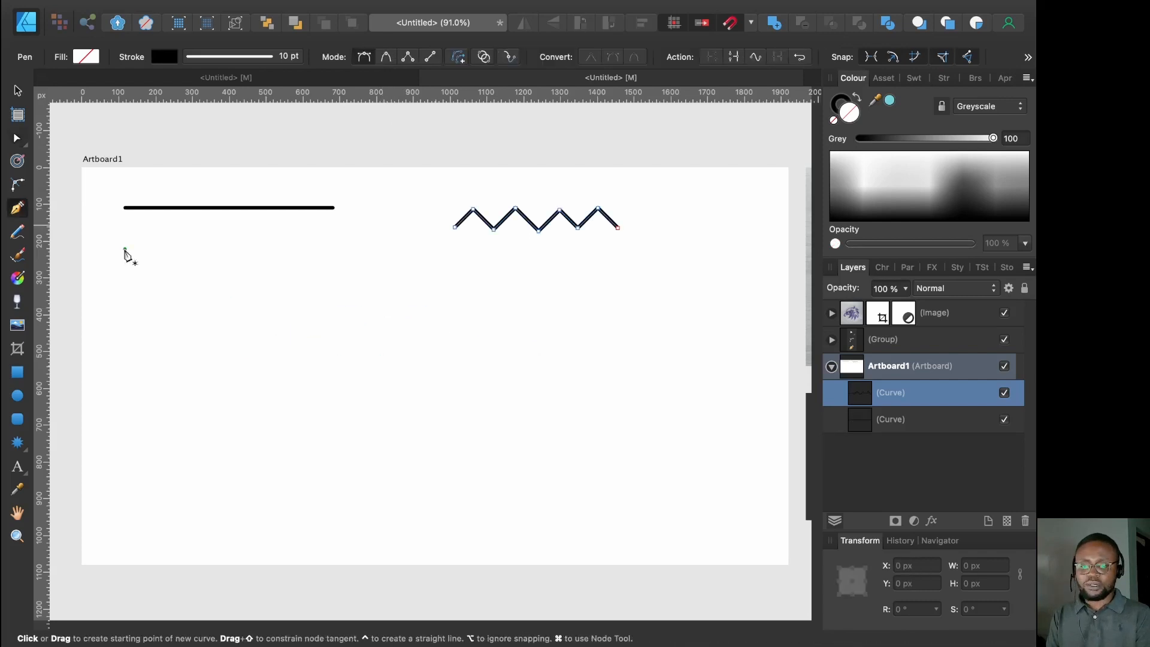
{"action": "left_click", "coordinate": [239, 349]}
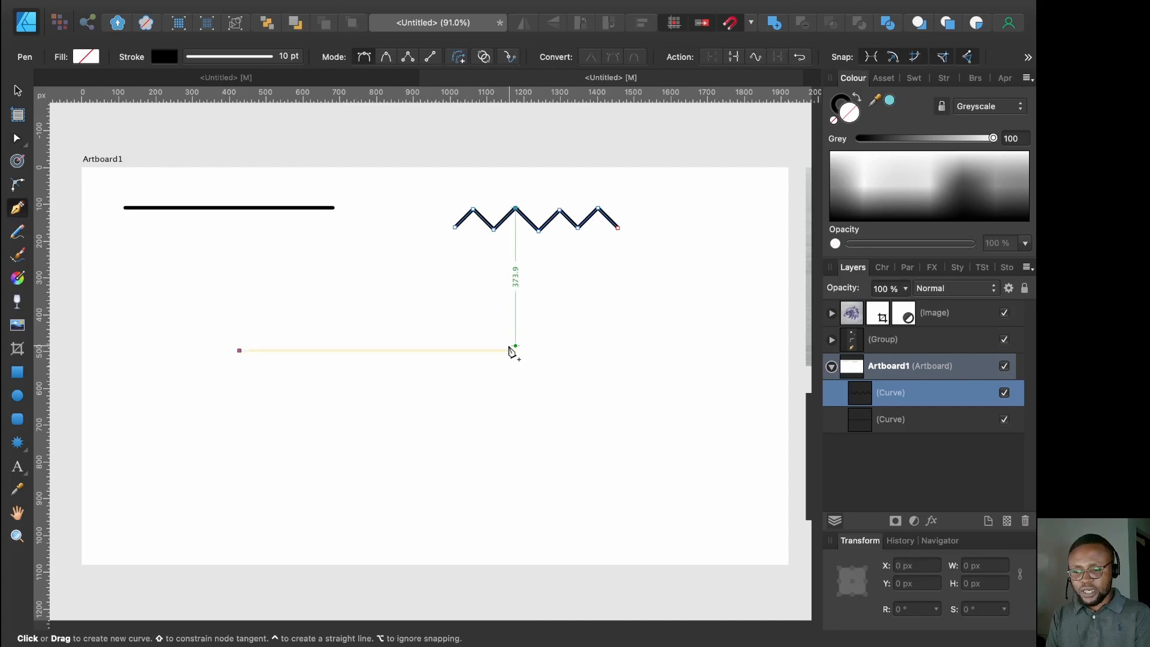
{"action": "left_click", "coordinate": [515, 351]}
{"action": "left_click_drag", "start_coordinate": [515, 351], "coordinate": [663, 453]}
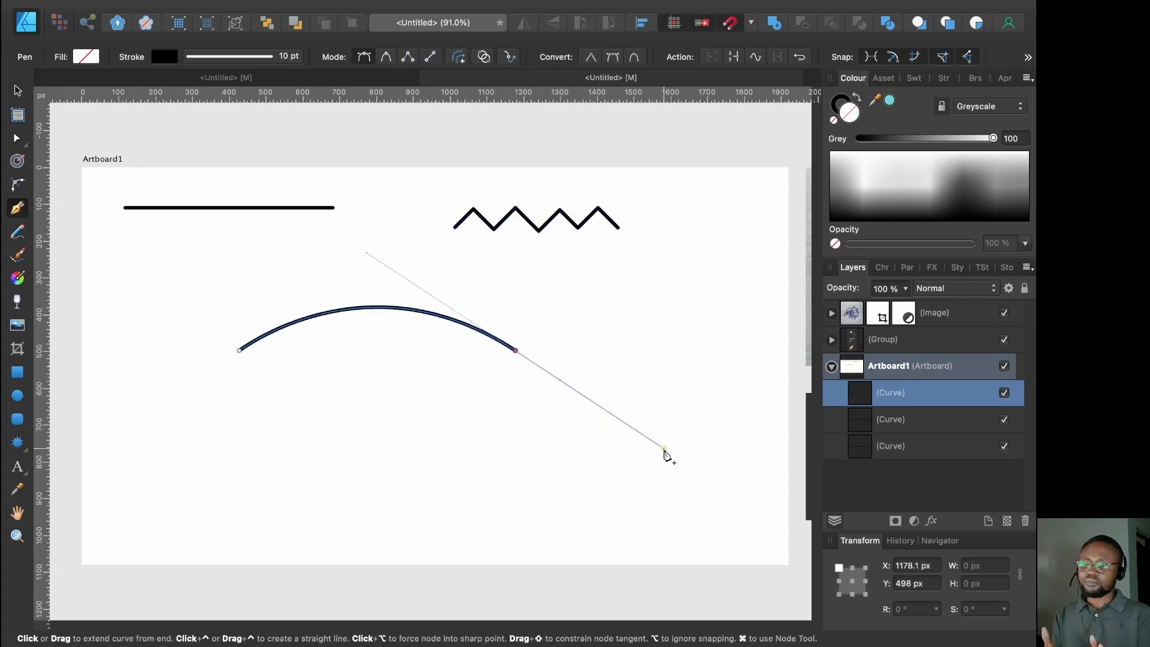
Step: Draw a second, slightly shorter arching curve below the first, ending at about X 1127 px, Y 613 px
{"action": "left_click", "coordinate": [252, 393]}
{"action": "left_click_drag", "start_coordinate": [496, 392], "coordinate": [607, 492]}
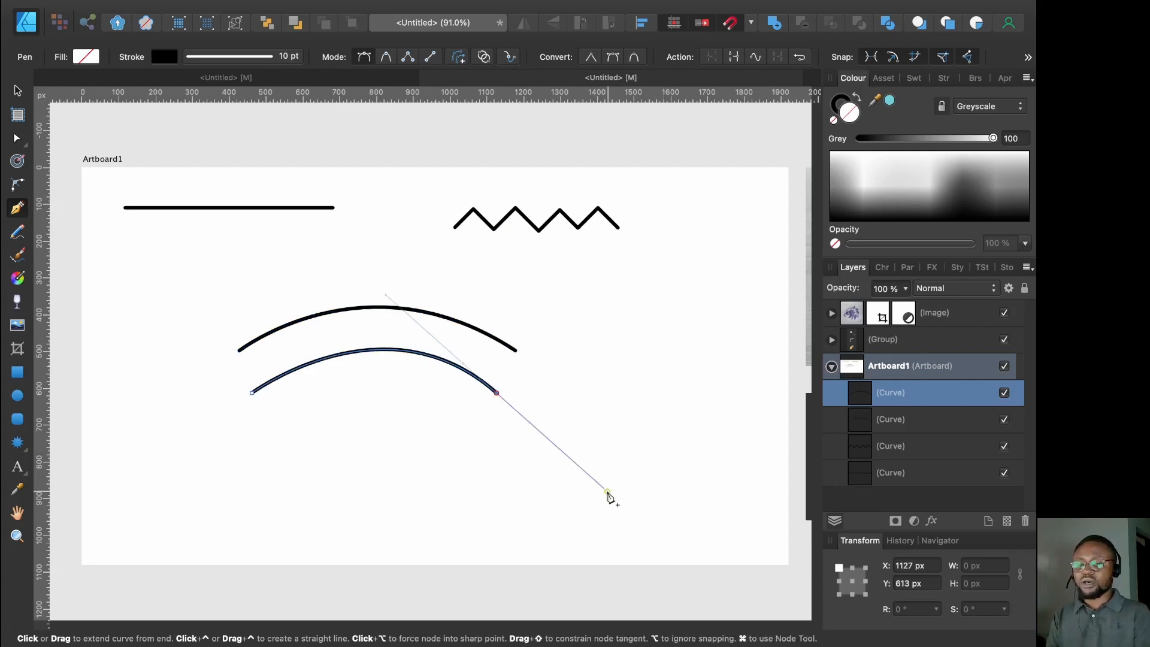
{"action": "key", "text": "Escape"}
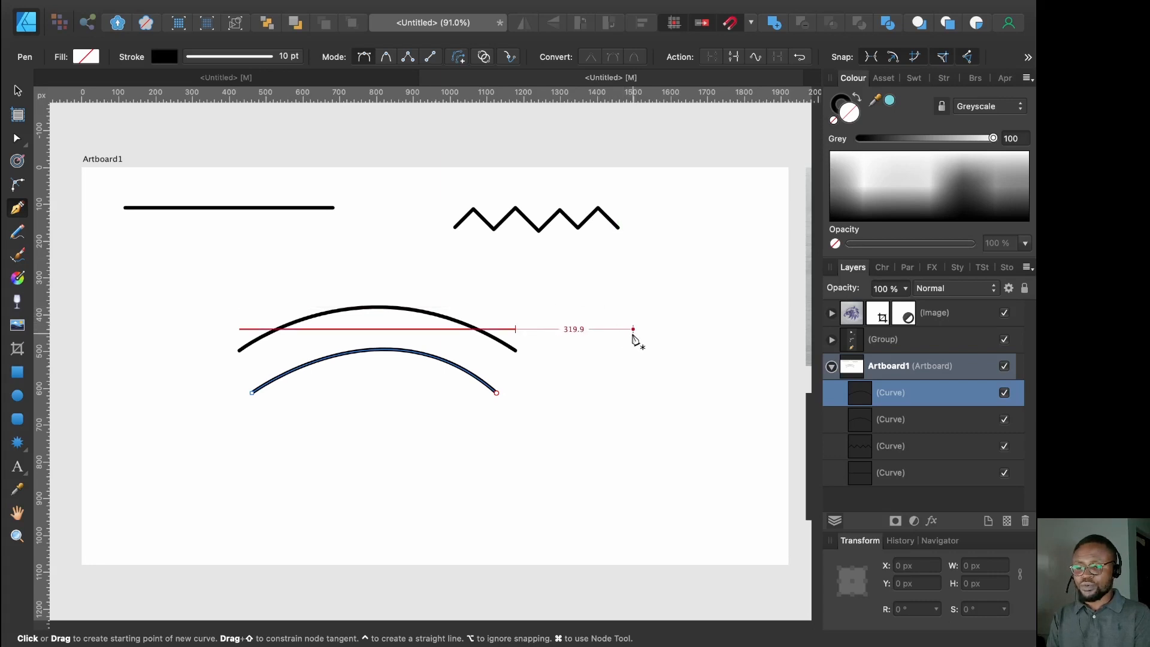
Step: Draw a closed octagon about 211 px wide and 165 px high to the right of the two arches
{"action": "left_click", "coordinate": [633, 329]}
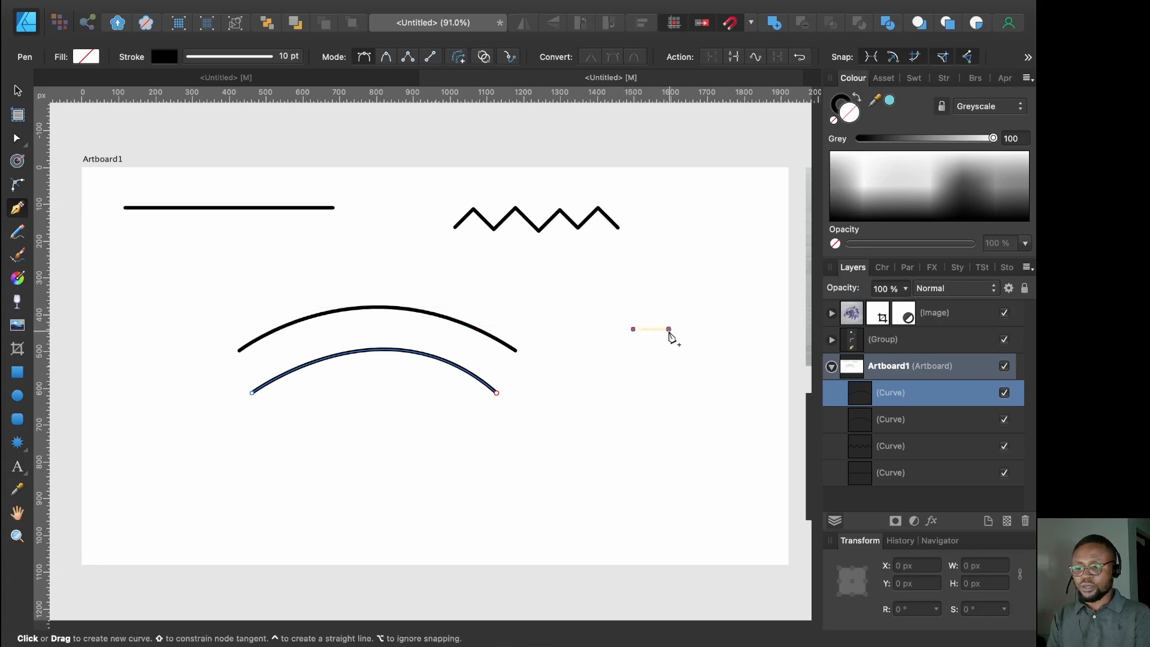
{"action": "left_click", "coordinate": [668, 329]}
{"action": "left_click", "coordinate": [690, 350]}
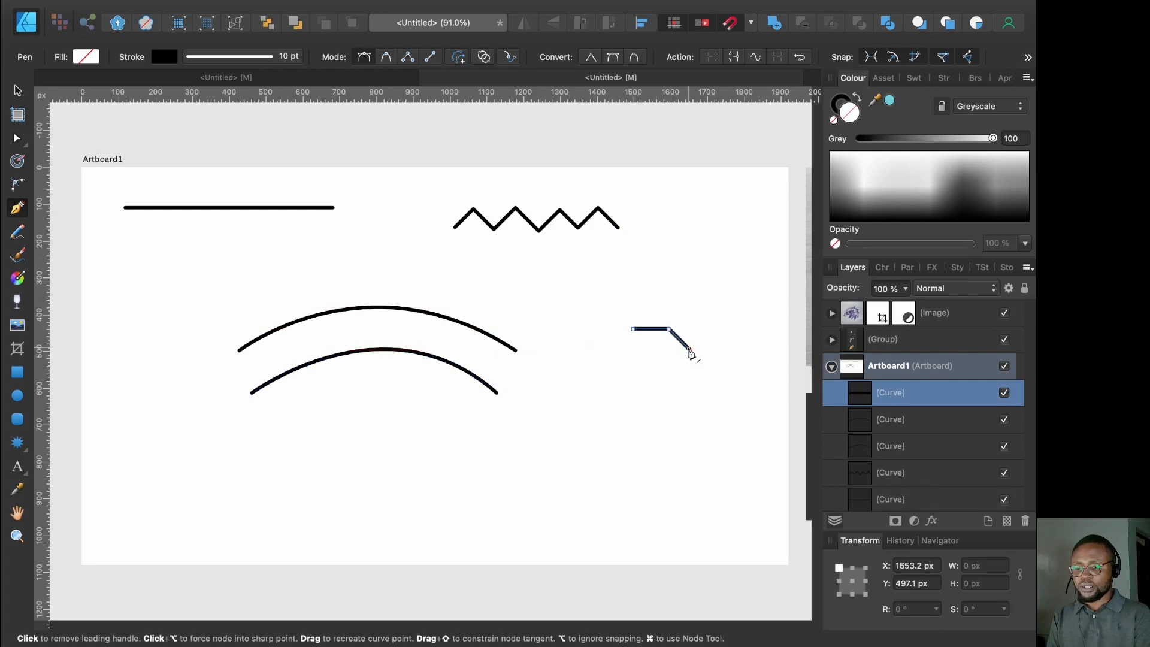
{"action": "left_click", "coordinate": [690, 372]}
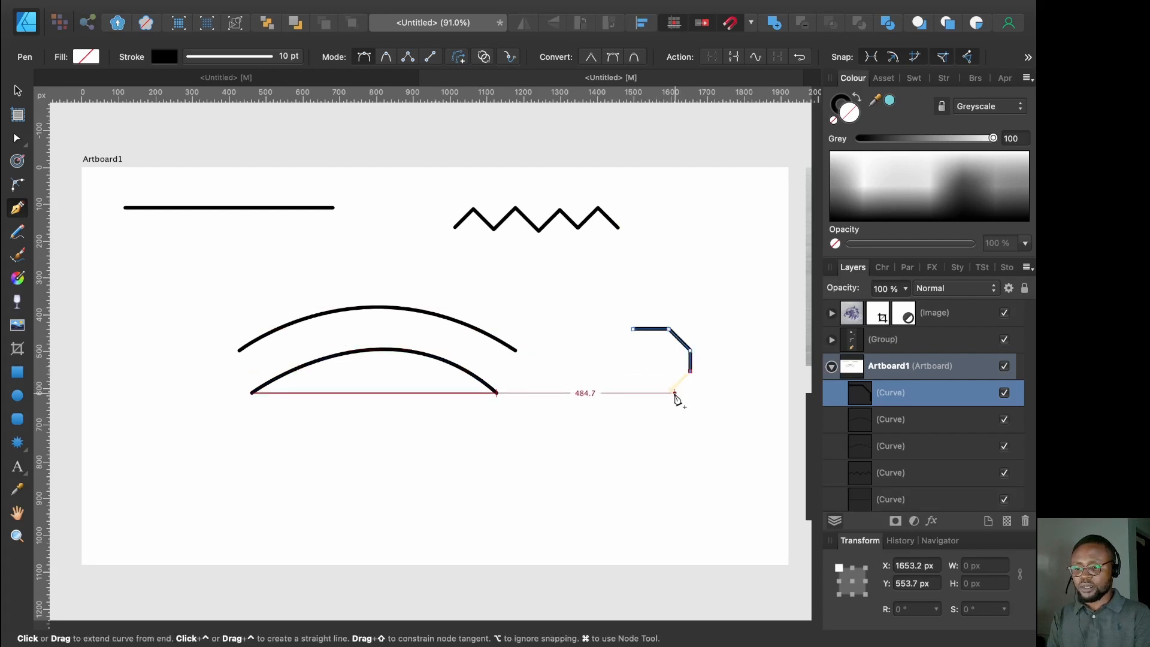
{"action": "left_click", "coordinate": [673, 391]}
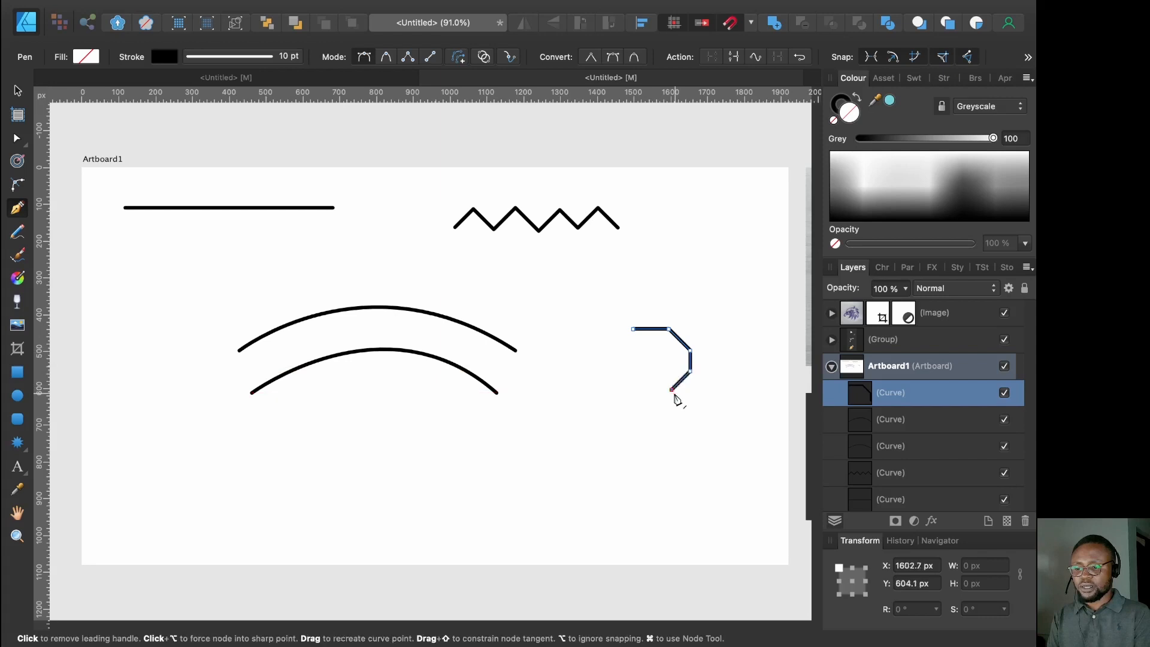
{"action": "left_click", "coordinate": [633, 391]}
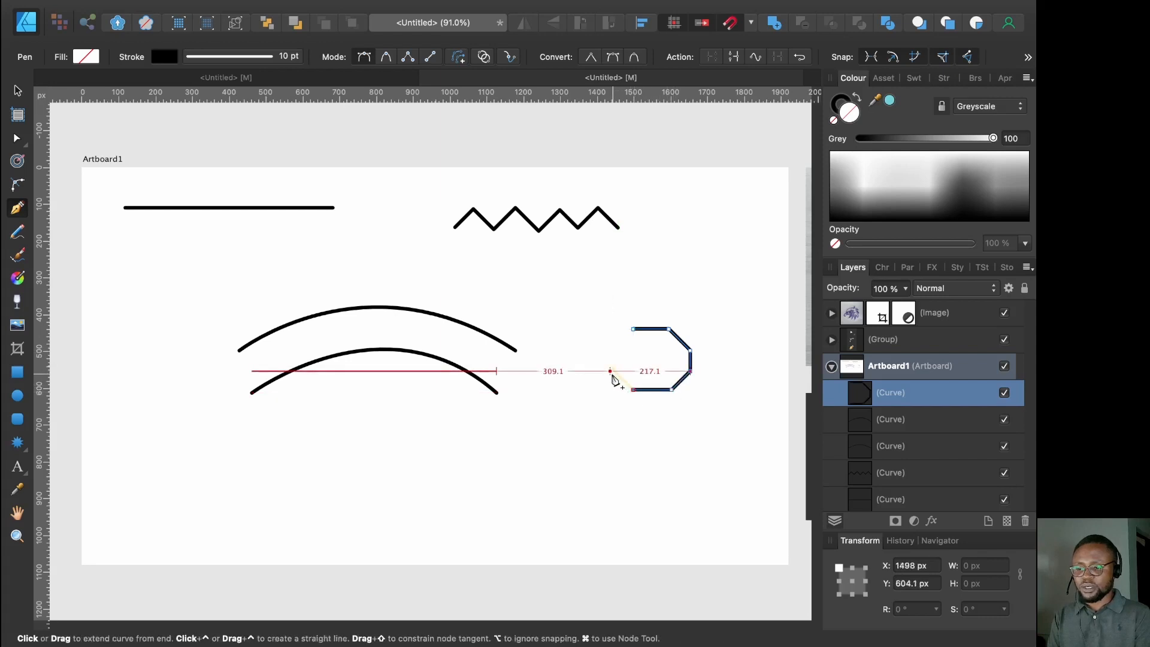
{"action": "left_click", "coordinate": [612, 370]}
{"action": "left_click", "coordinate": [612, 348]}
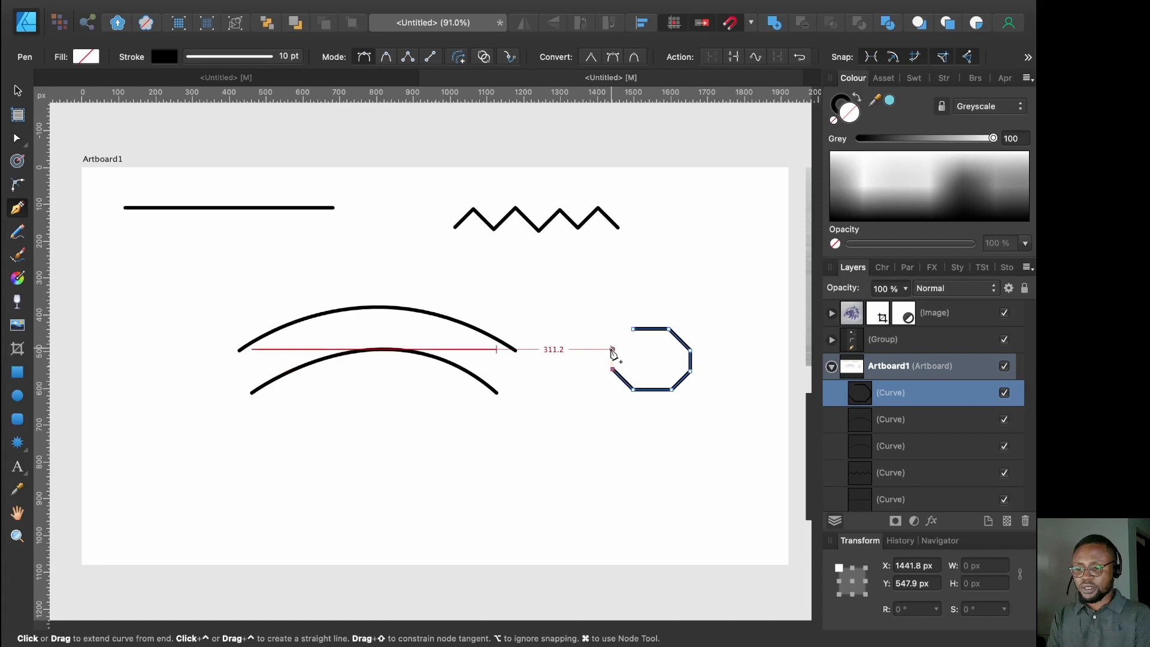
{"action": "left_click", "coordinate": [633, 329]}
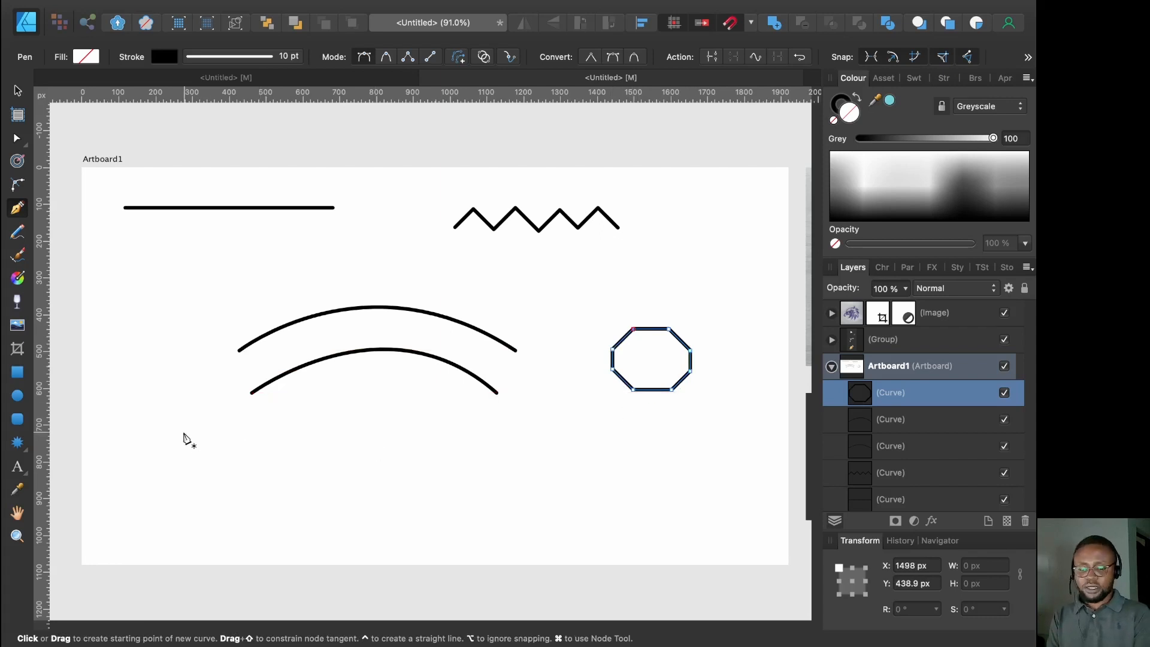
{"action": "key", "text": "Escape"}
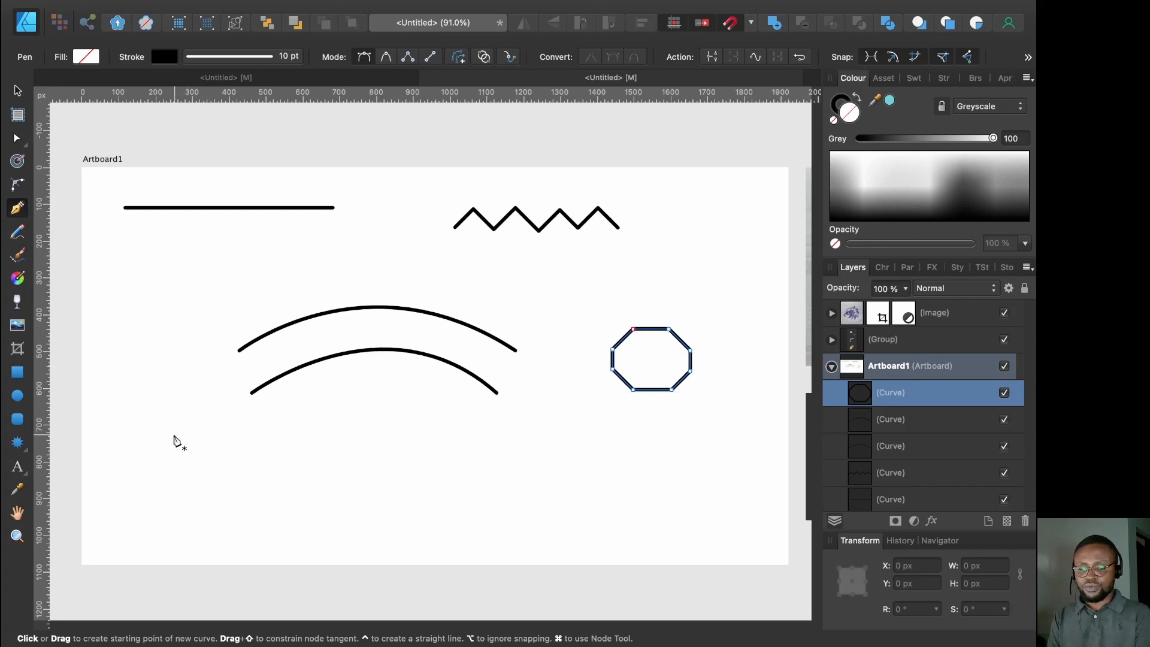
Step: Draw an open rectangular spiral about 176 px wide and 134 px high in the artboard's lower left, winding inward to about X 374 px, Y 780 px
{"action": "left_click", "coordinate": [174, 434]}
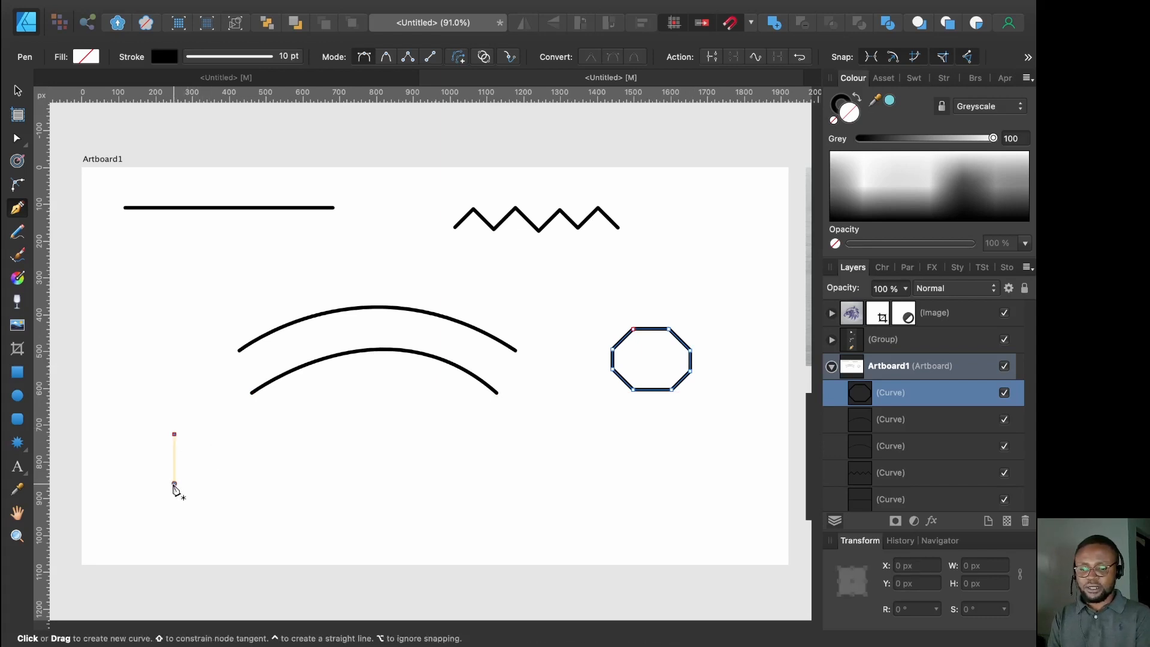
{"action": "left_click", "coordinate": [174, 483]}
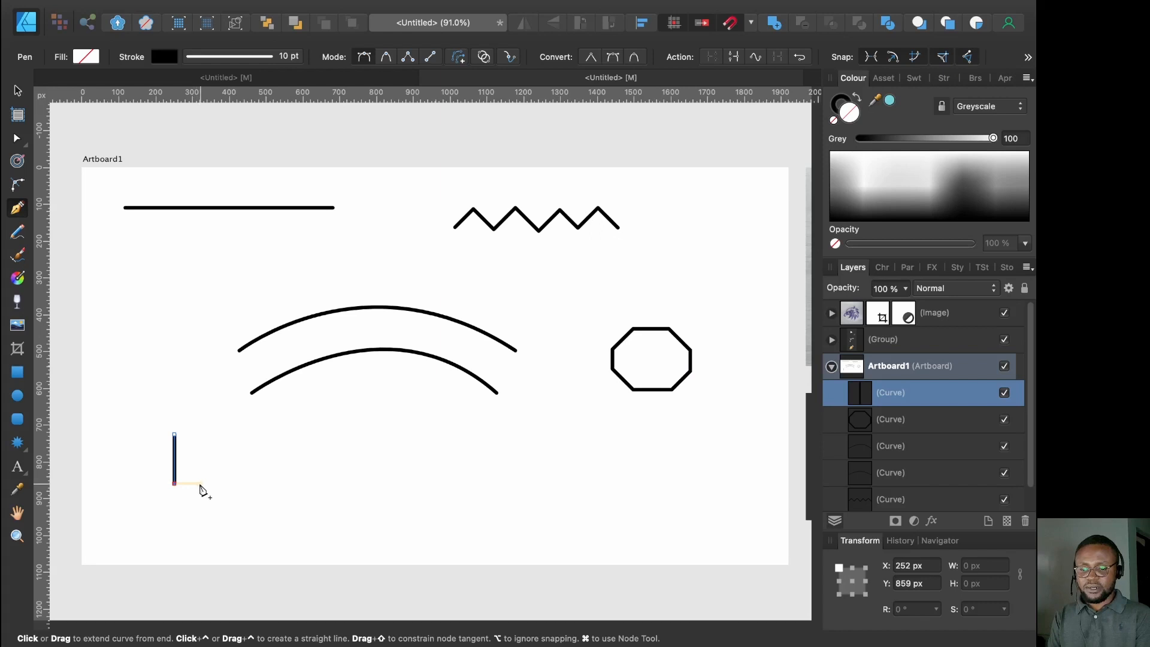
{"action": "left_click", "coordinate": [240, 483]}
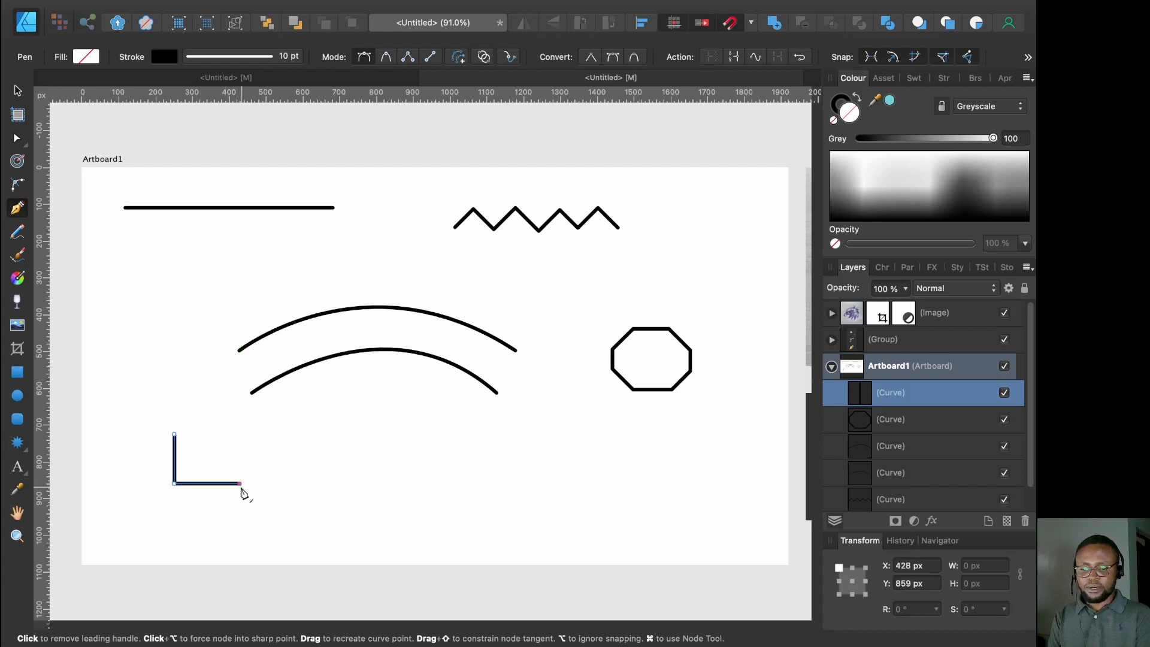
{"action": "left_click", "coordinate": [240, 434]}
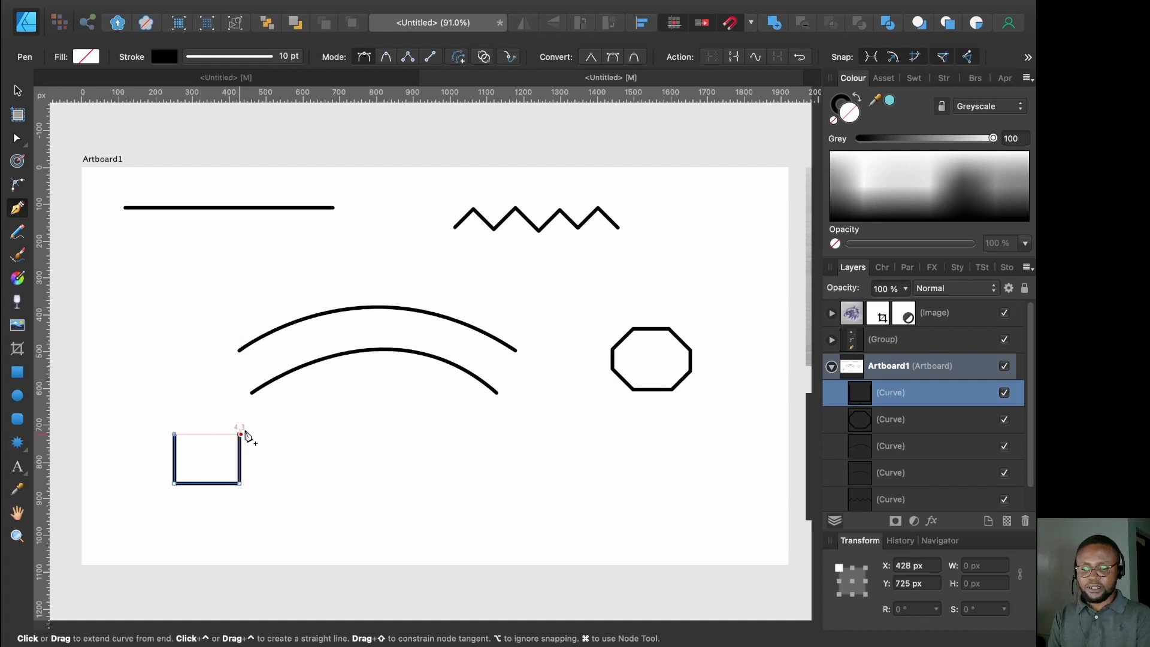
{"action": "left_click", "coordinate": [188, 434]}
{"action": "left_click", "coordinate": [188, 467]}
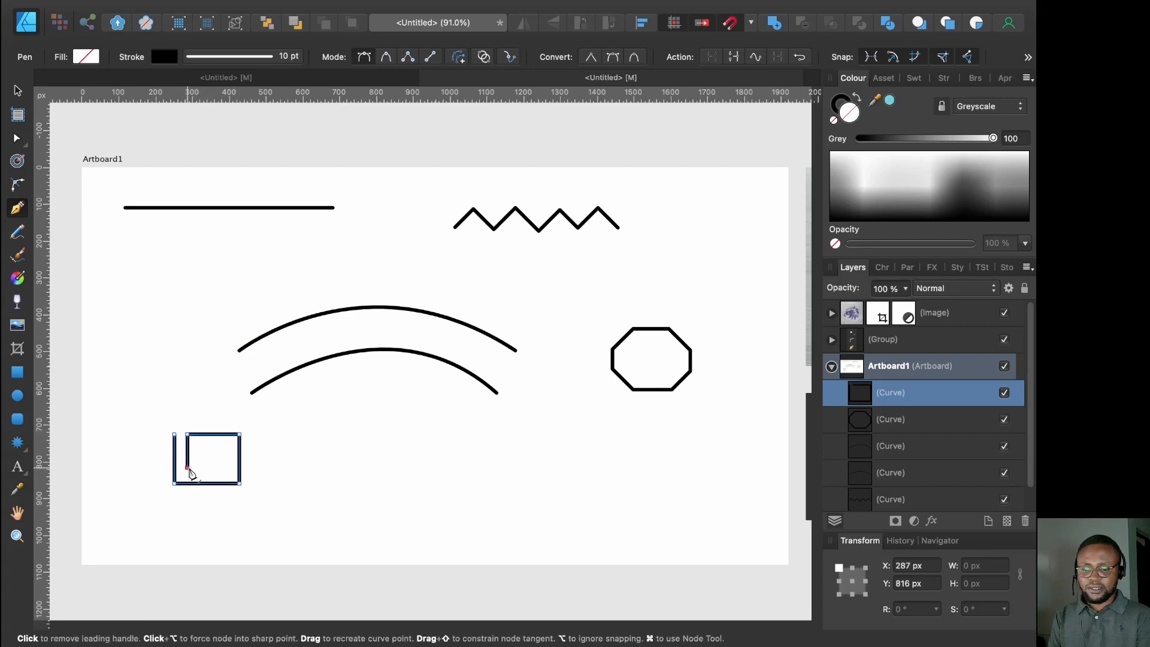
{"action": "left_click", "coordinate": [229, 467]}
{"action": "left_click", "coordinate": [229, 444]}
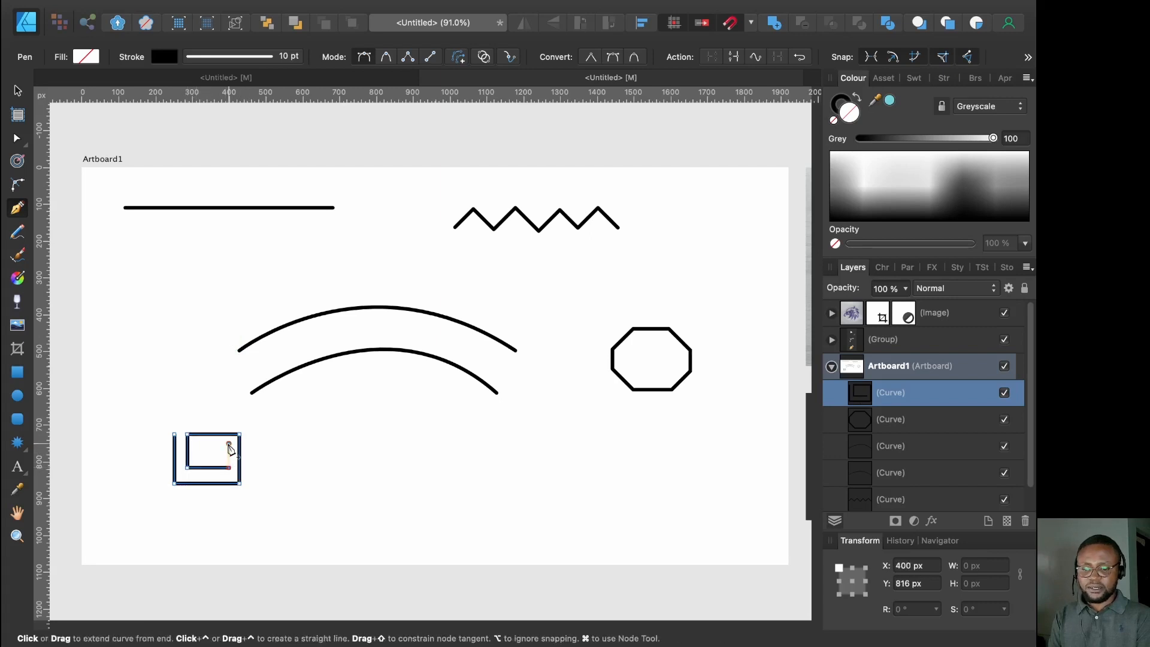
{"action": "left_click", "coordinate": [196, 444]}
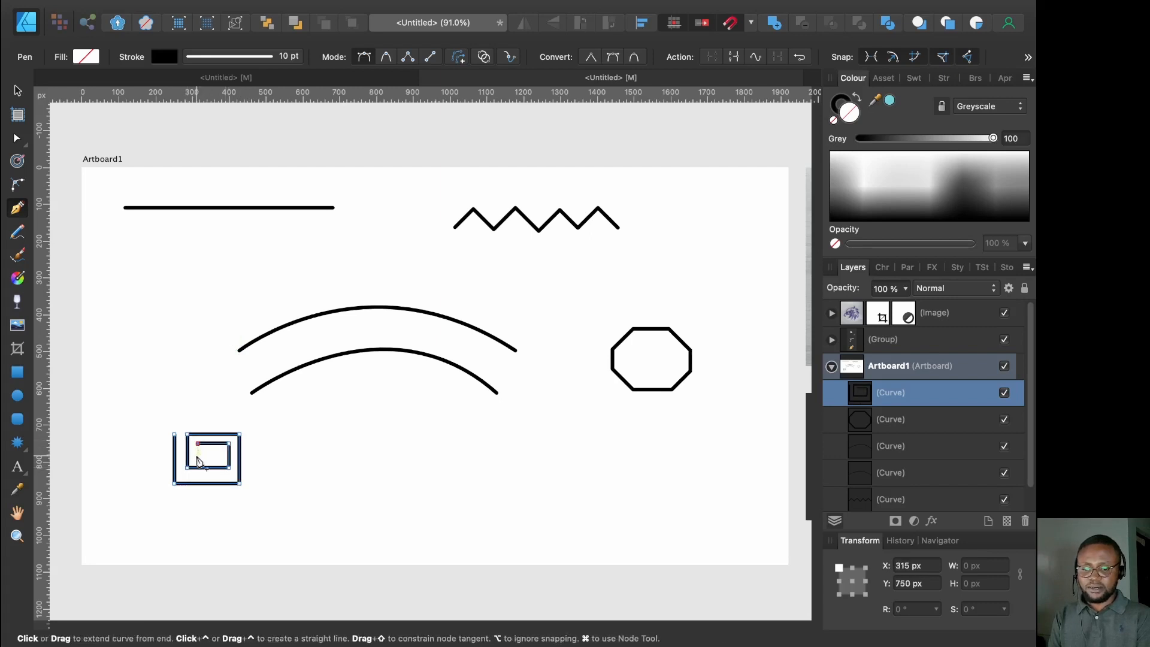
{"action": "left_click", "coordinate": [198, 455]}
{"action": "left_click", "coordinate": [221, 455]}
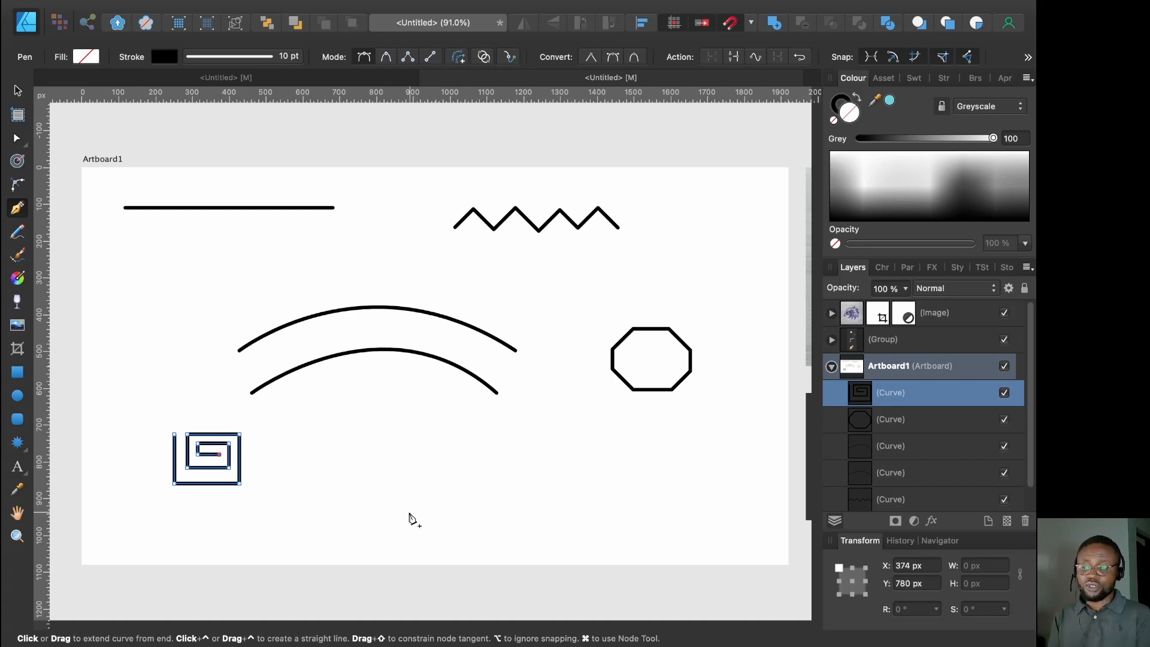
{"action": "key", "text": "Escape"}
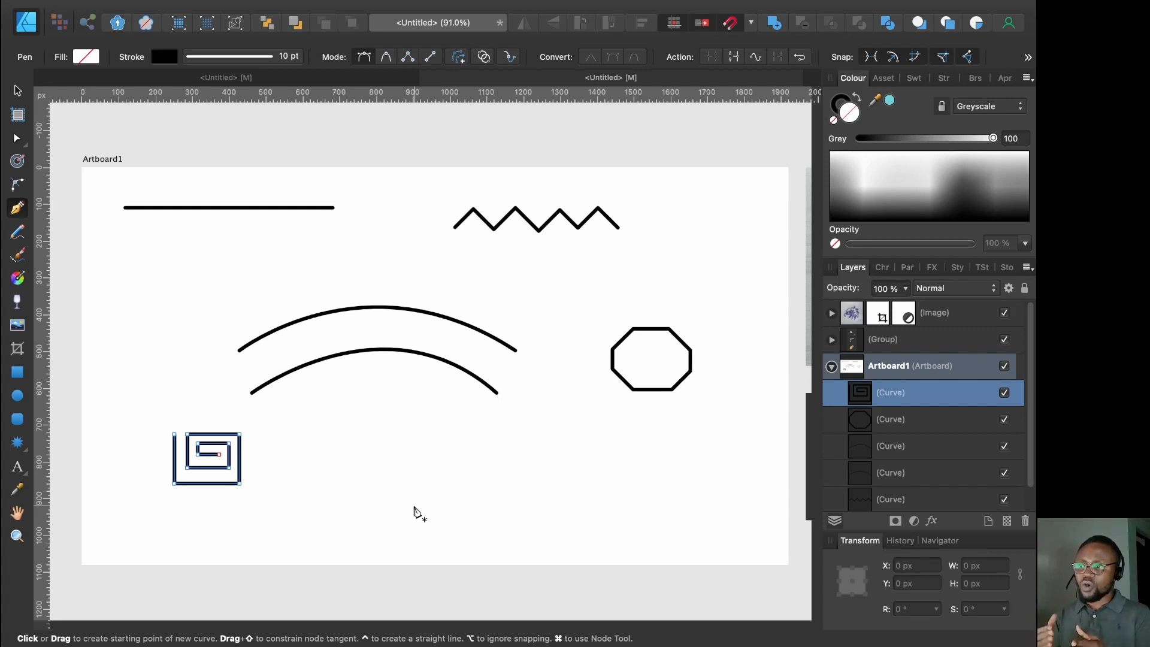
Step: Draw a closed triangle about 324 px wide and 207 px high below the arches, with its apex at about X 1061 px, Y 679 px
{"action": "left_click", "coordinate": [471, 417]}
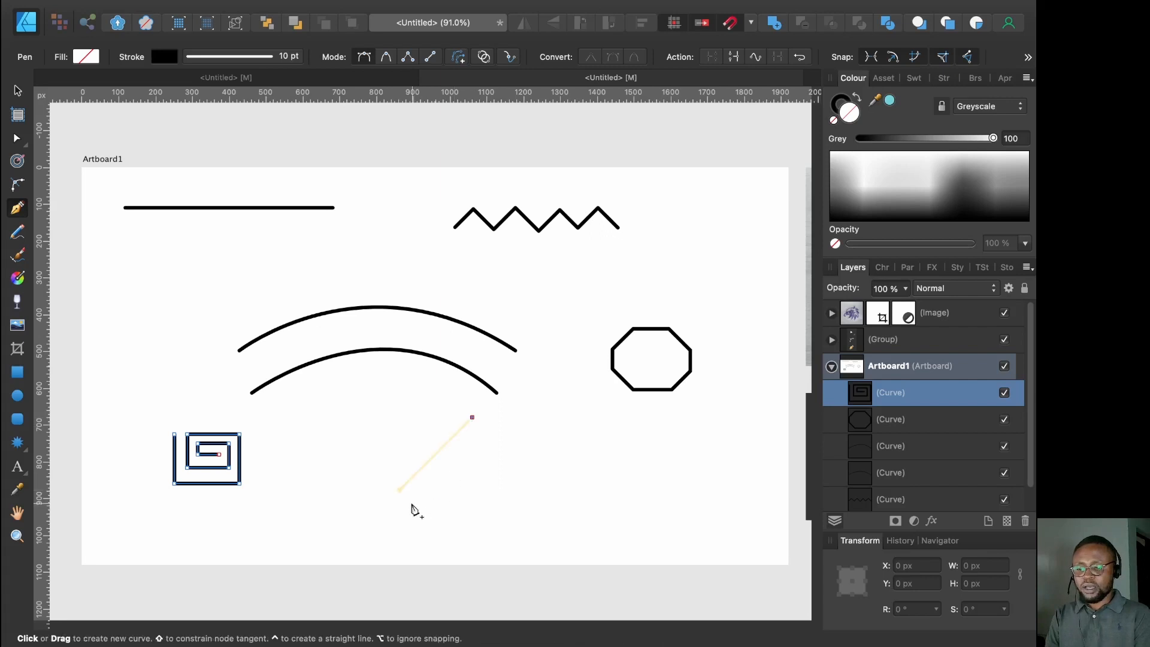
{"action": "left_click", "coordinate": [409, 509]}
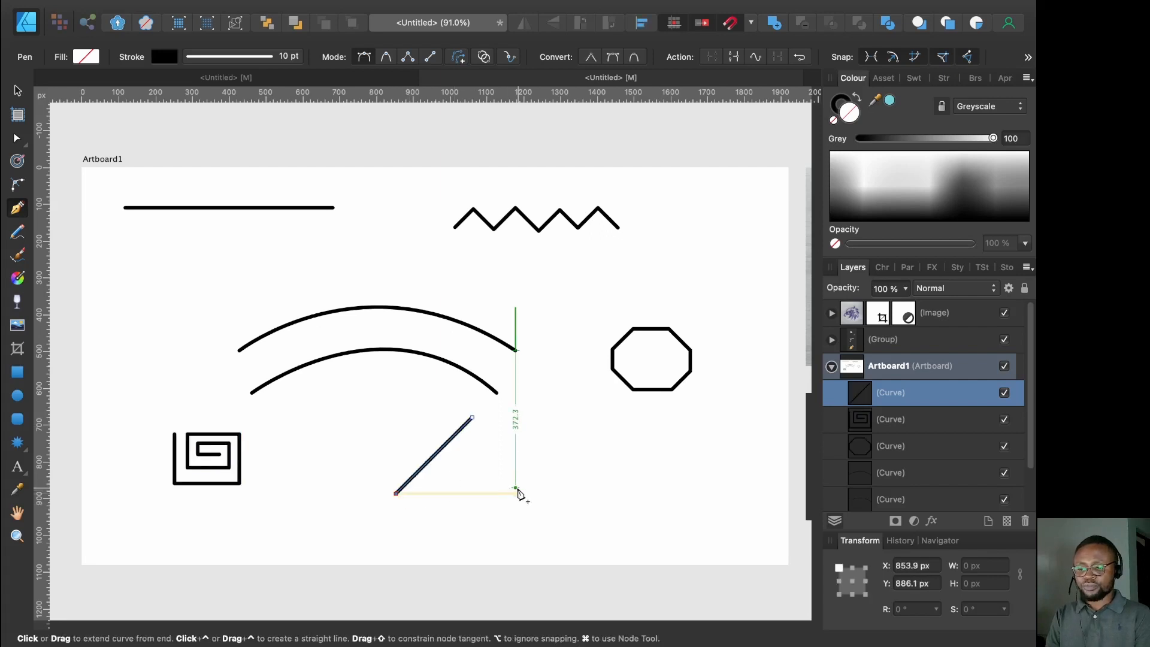
{"action": "left_click", "coordinate": [515, 490]}
{"action": "left_click", "coordinate": [473, 418]}
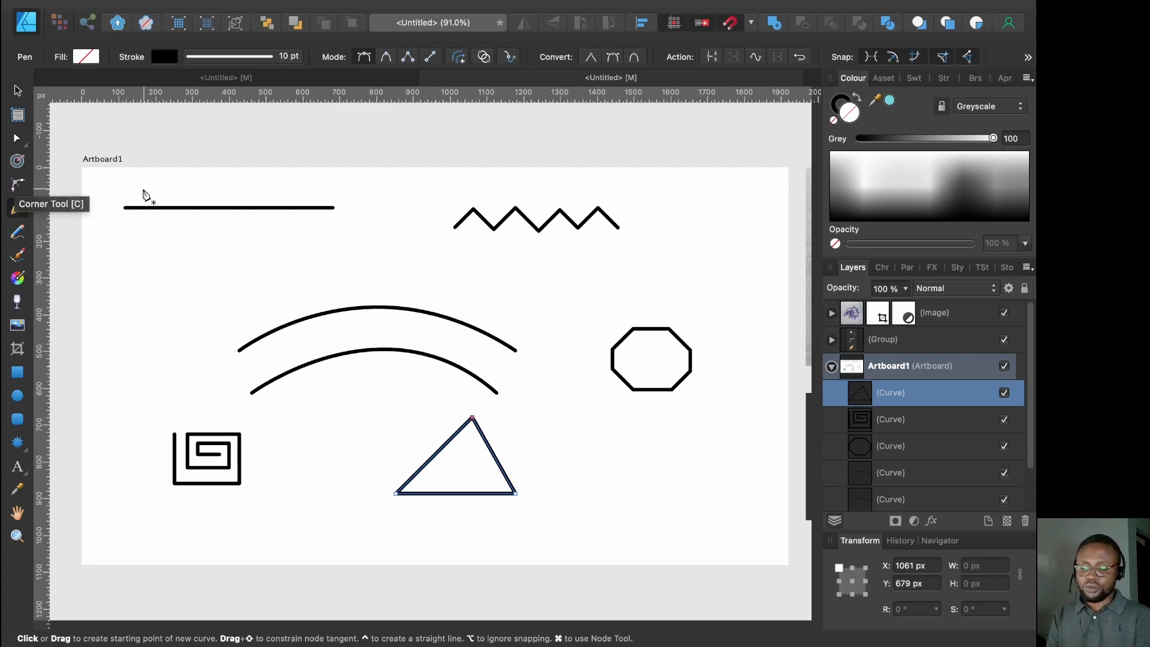
Step: Round the triangle's apex to a radius of about 40.4 px with the Corner tool and place a duplicate beside it at about X 1325 px
{"action": "key", "text": "c"}
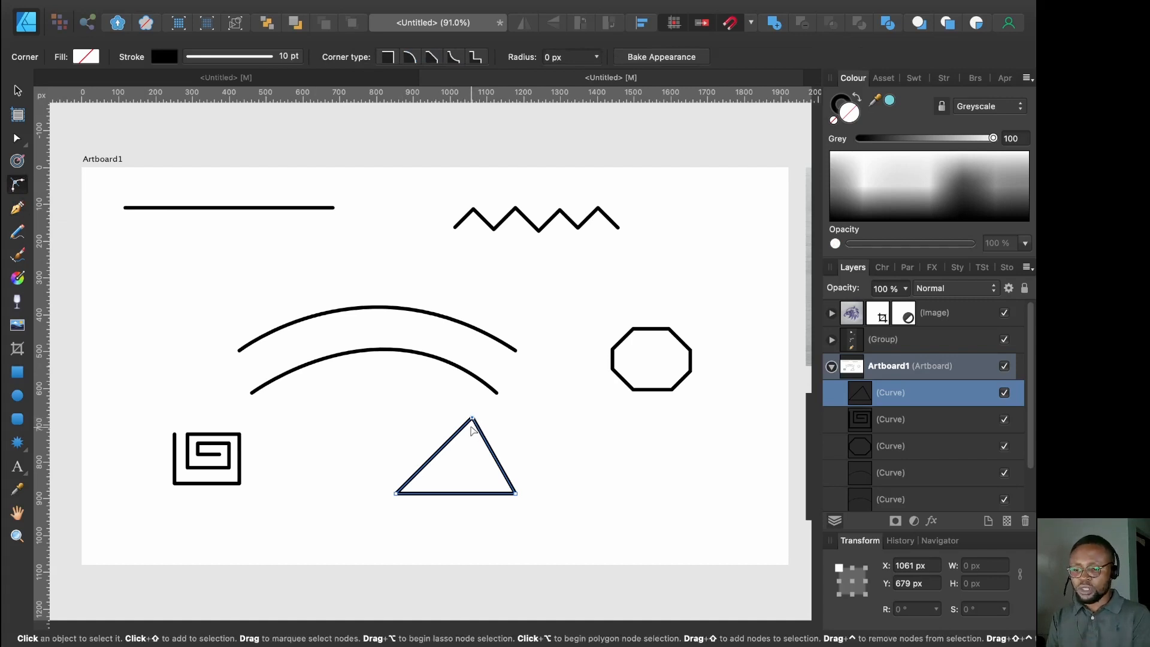
{"action": "mouse_move", "coordinate": [473, 419]}
{"action": "left_mouse_down"}
{"action": "mouse_move", "coordinate": [463, 466]}
{"action": "mouse_move", "coordinate": [469, 441]}
{"action": "left_mouse_up"}
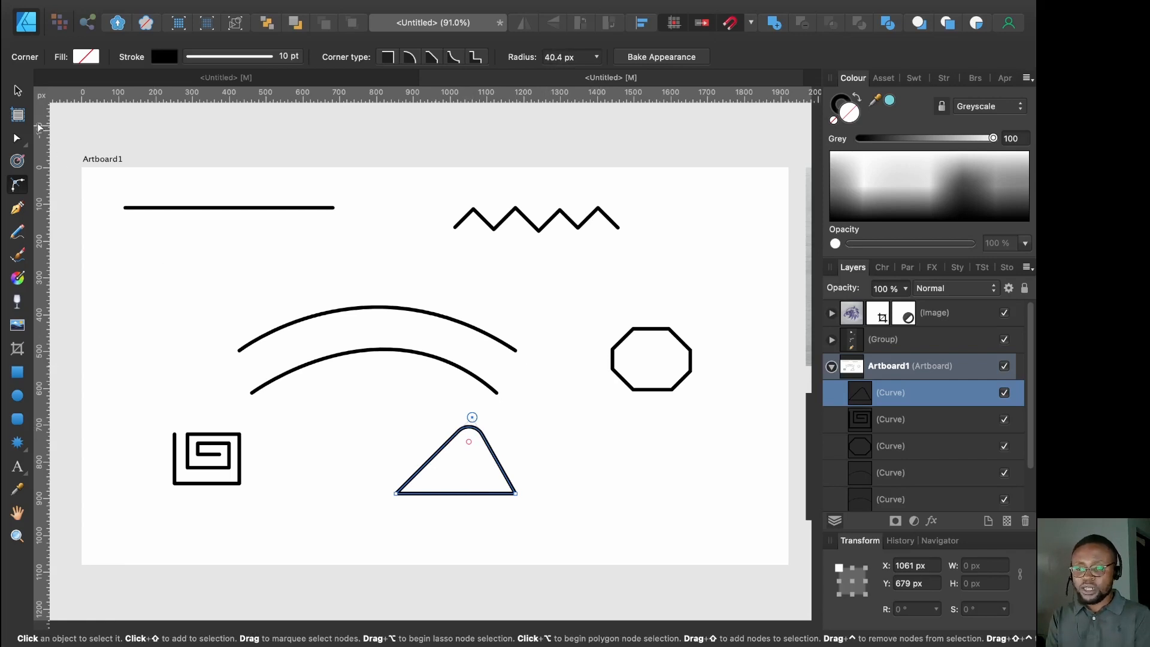
{"action": "left_click", "coordinate": [17, 90]}
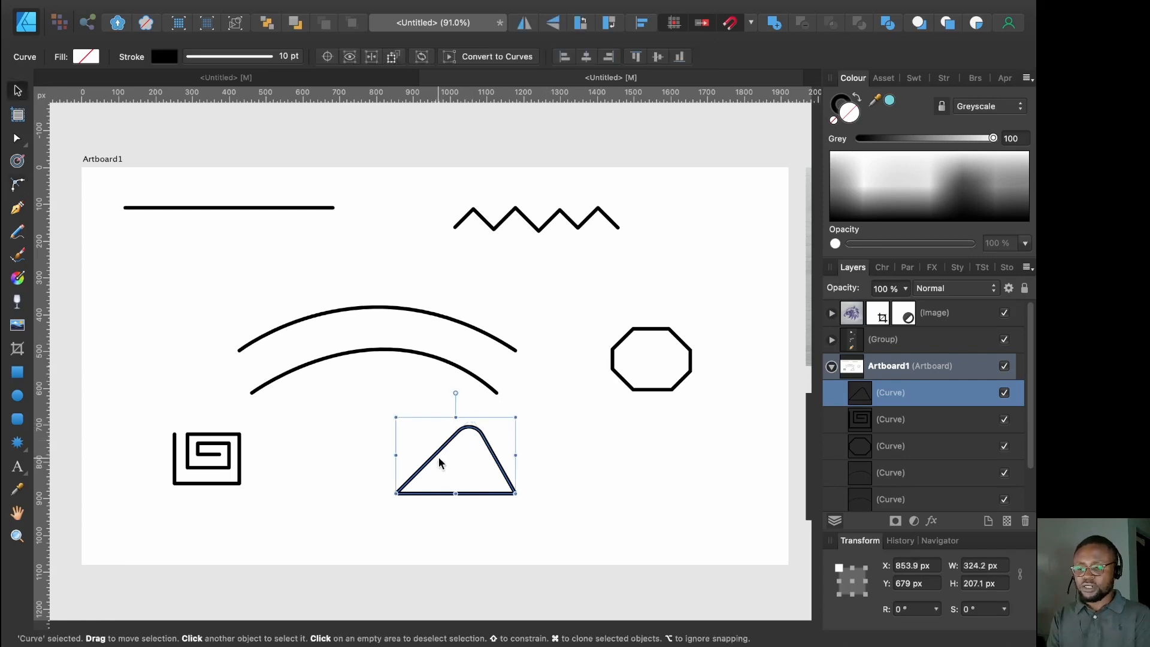
{"action": "left_click_drag", "start_coordinate": [439, 469], "coordinate": [672, 488]}
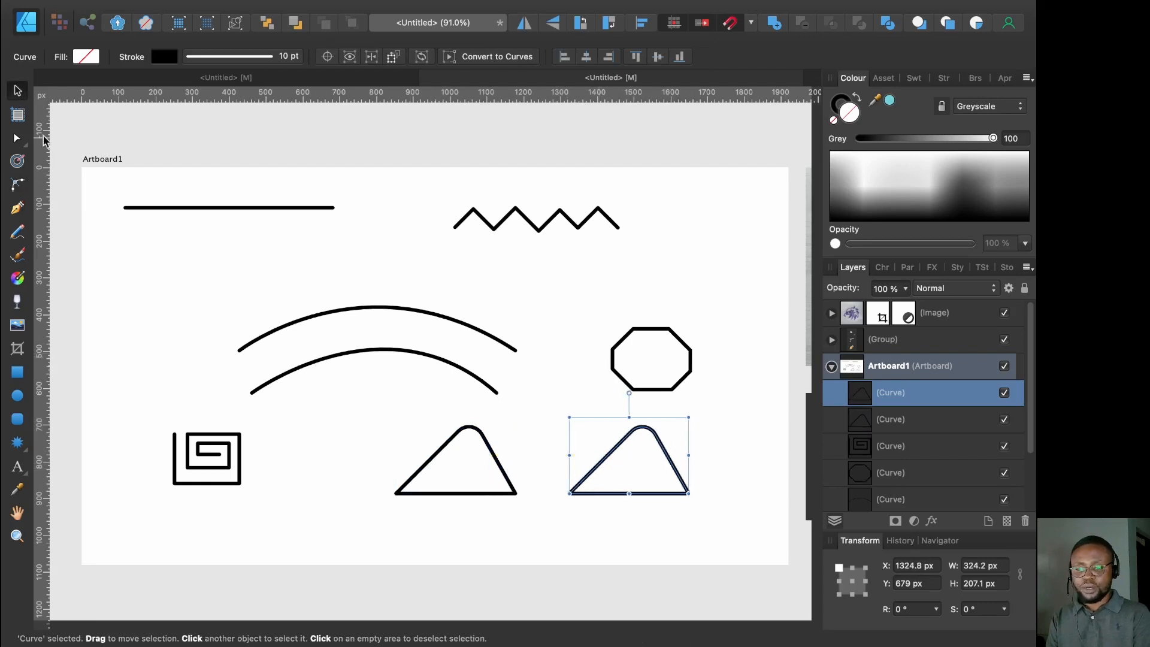
Step: Reset the duplicate triangle's rounded apex to a sharp corner with a 0 px radius using the Corner tool
{"action": "left_click", "coordinate": [17, 139]}
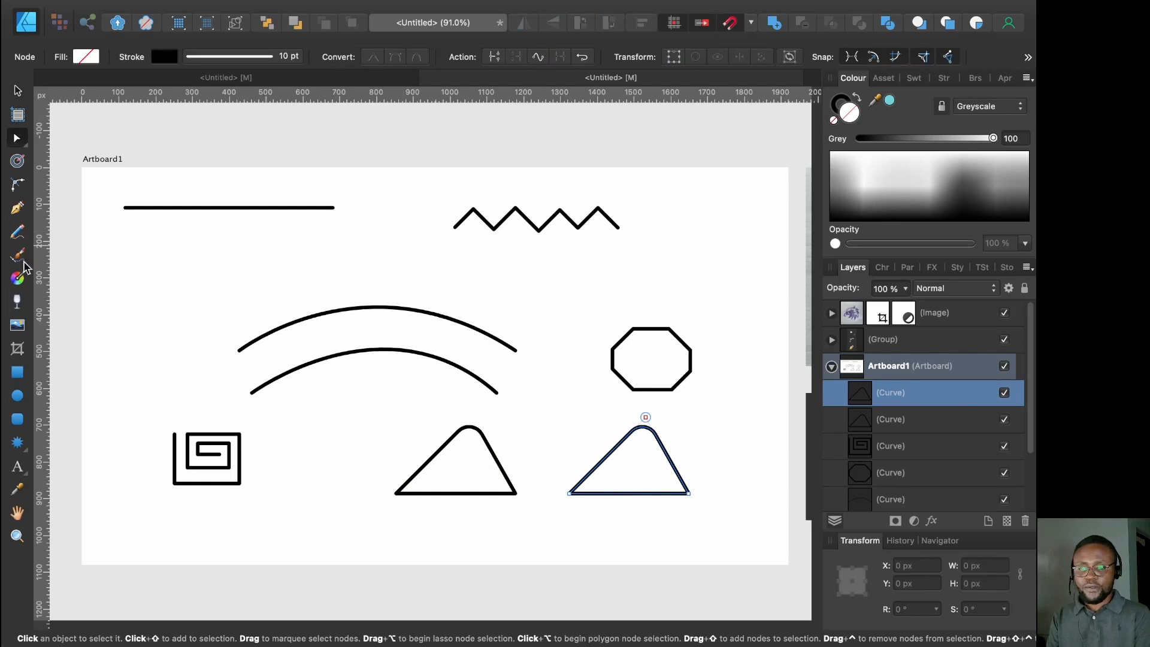
{"action": "left_click", "coordinate": [17, 184]}
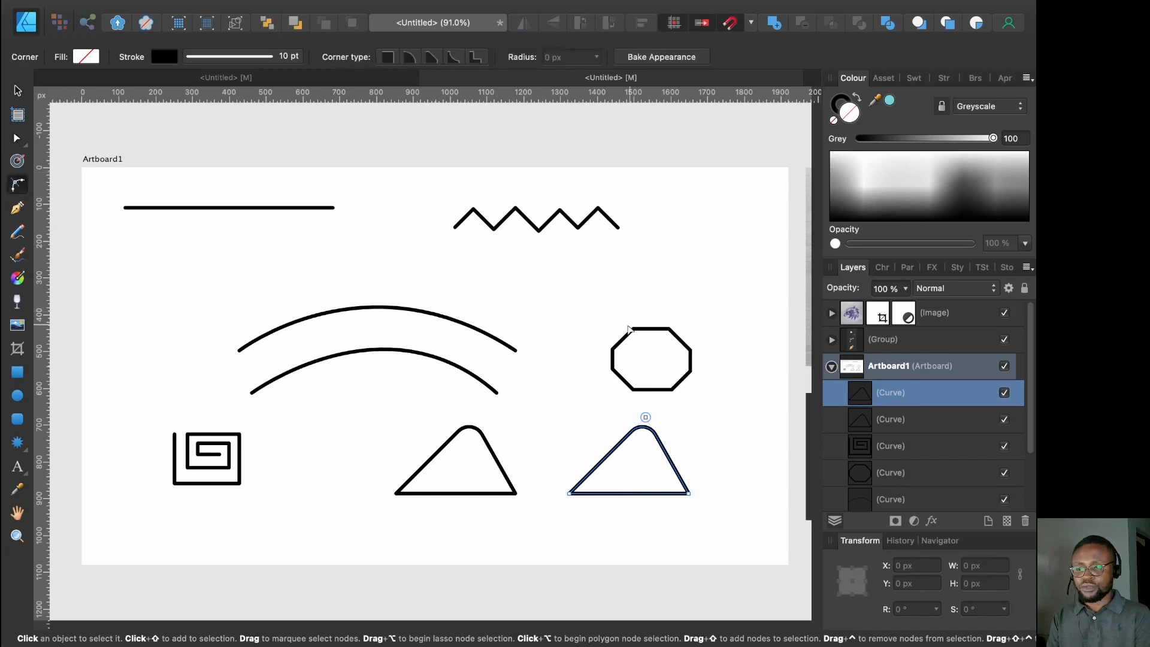
{"action": "left_click", "coordinate": [647, 422]}
{"action": "left_click_drag", "start_coordinate": [642, 441], "coordinate": [662, 353]}
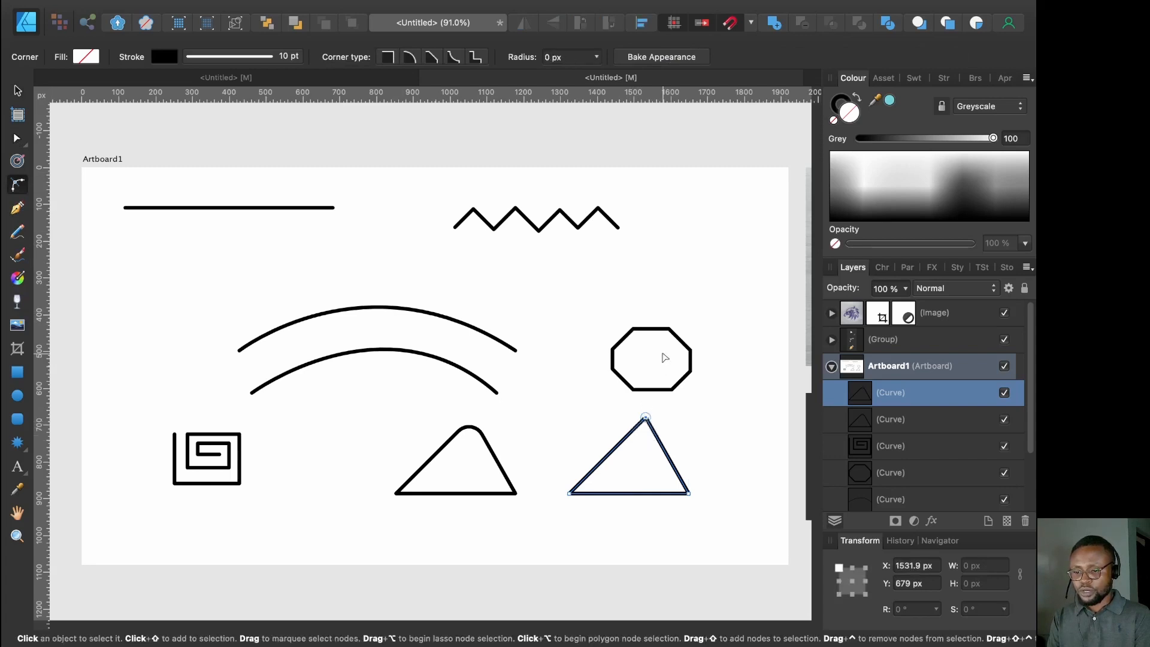
Step: Convert the sharp triangle's apex to a smooth node and align its handles along the left edge, lengthening the right handle to bulge the right side
{"action": "left_click", "coordinate": [17, 139]}
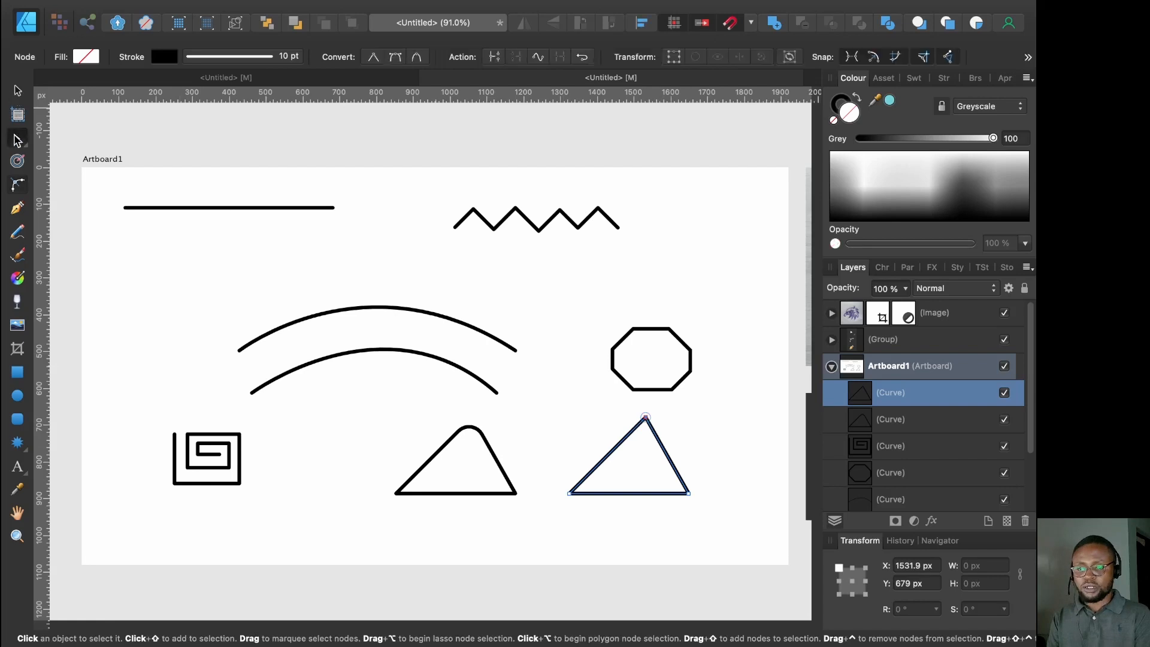
{"action": "left_click", "coordinate": [395, 58]}
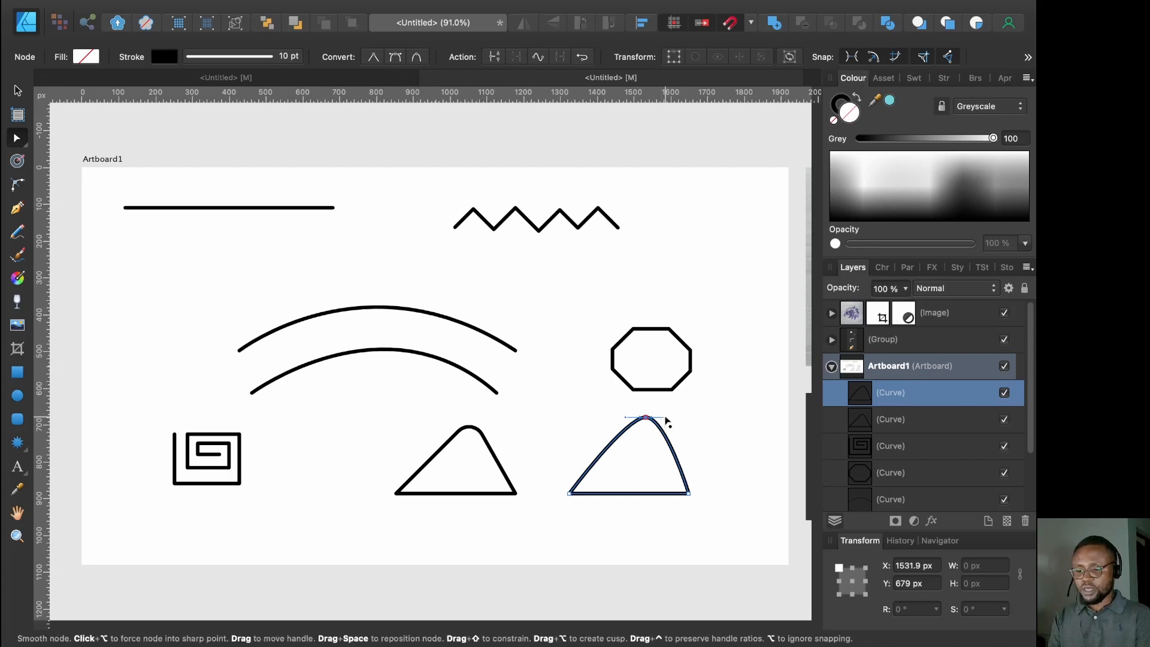
{"action": "left_click_drag", "start_coordinate": [665, 418], "coordinate": [717, 408]}
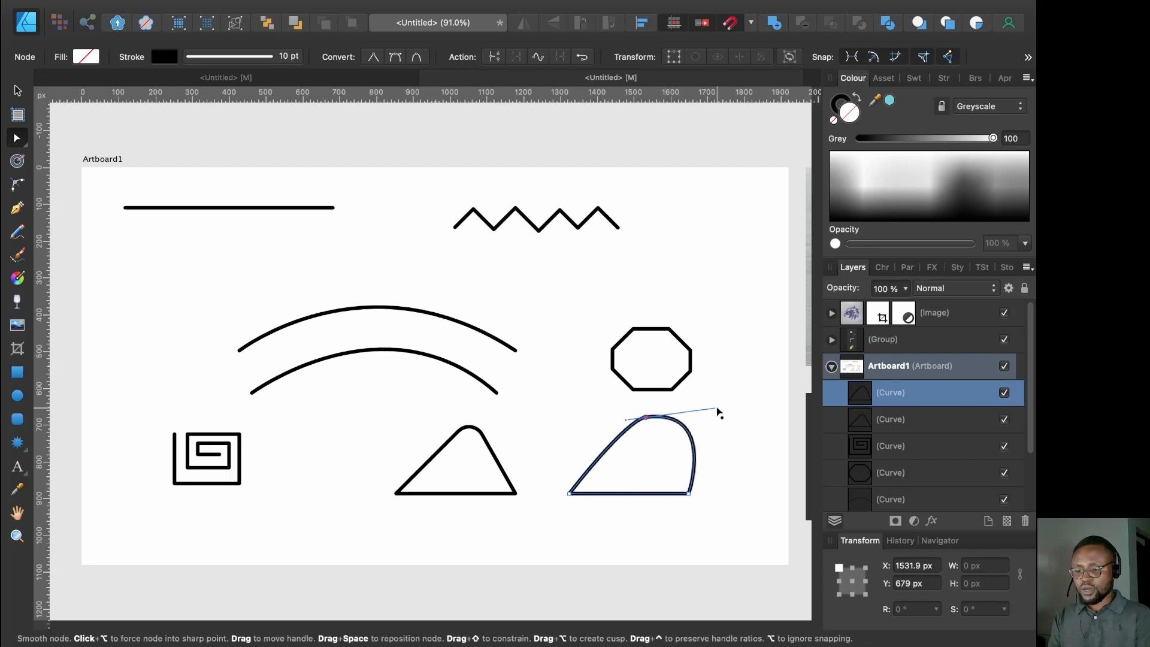
{"action": "left_click_drag", "start_coordinate": [626, 420], "coordinate": [632, 436]}
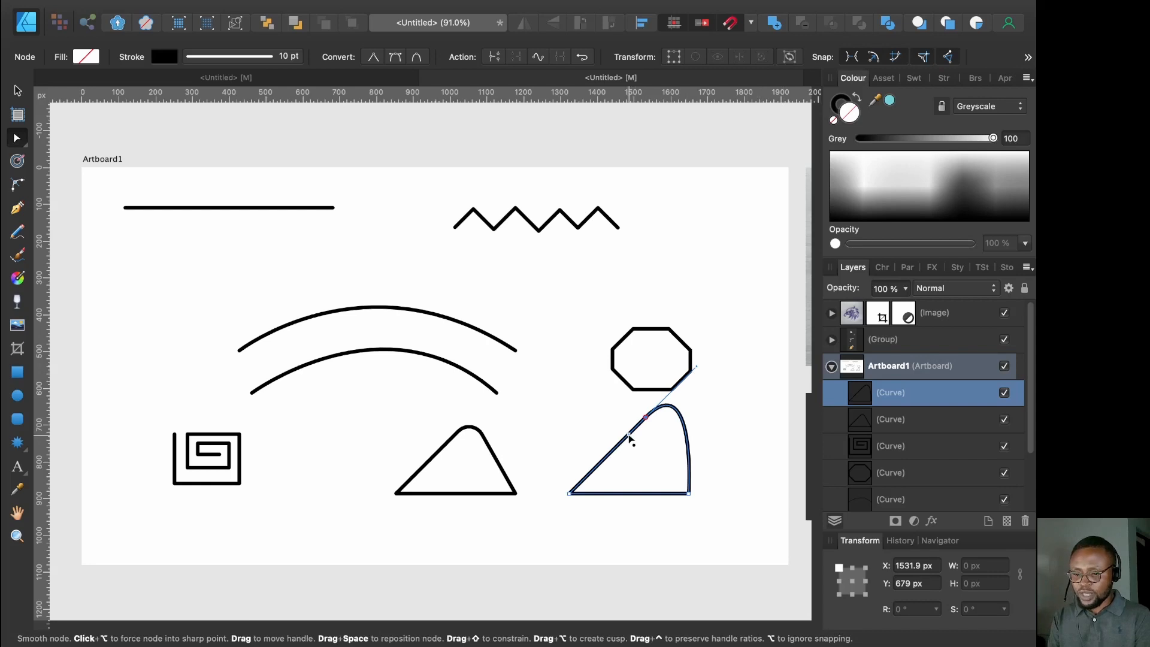
Step: Try swinging the smooth apex's lower-left handle across to the right side of the node, undo each attempt and deselect the node
{"action": "left_click_drag", "start_coordinate": [630, 439], "coordinate": [683, 416]}
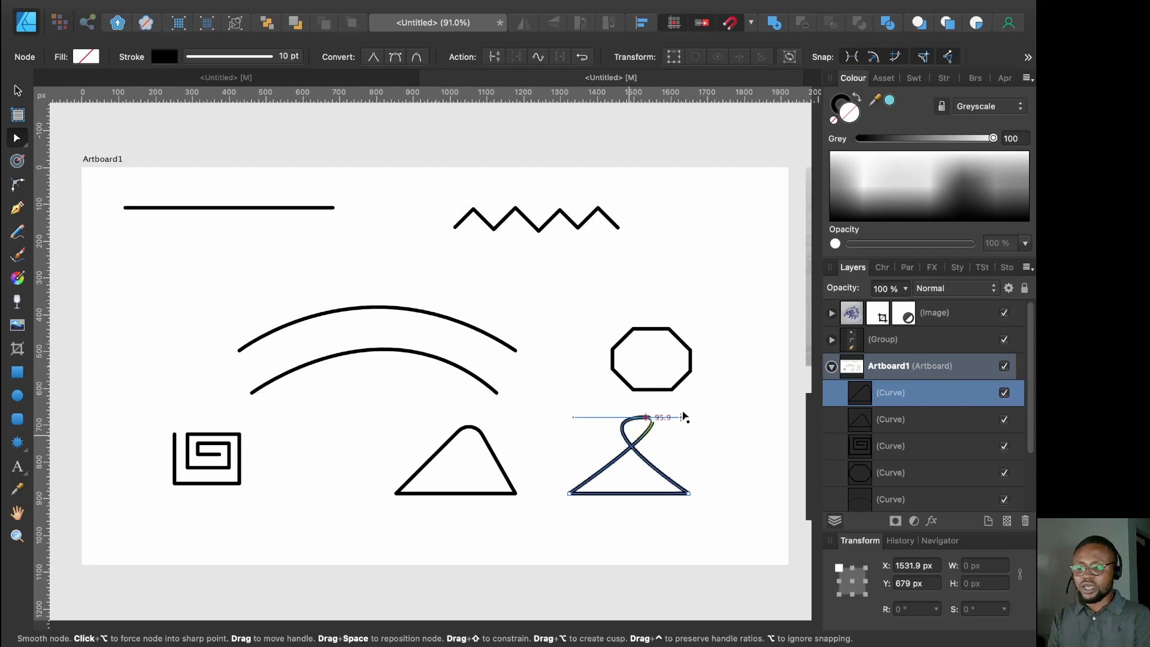
{"action": "key", "text": "super+z"}
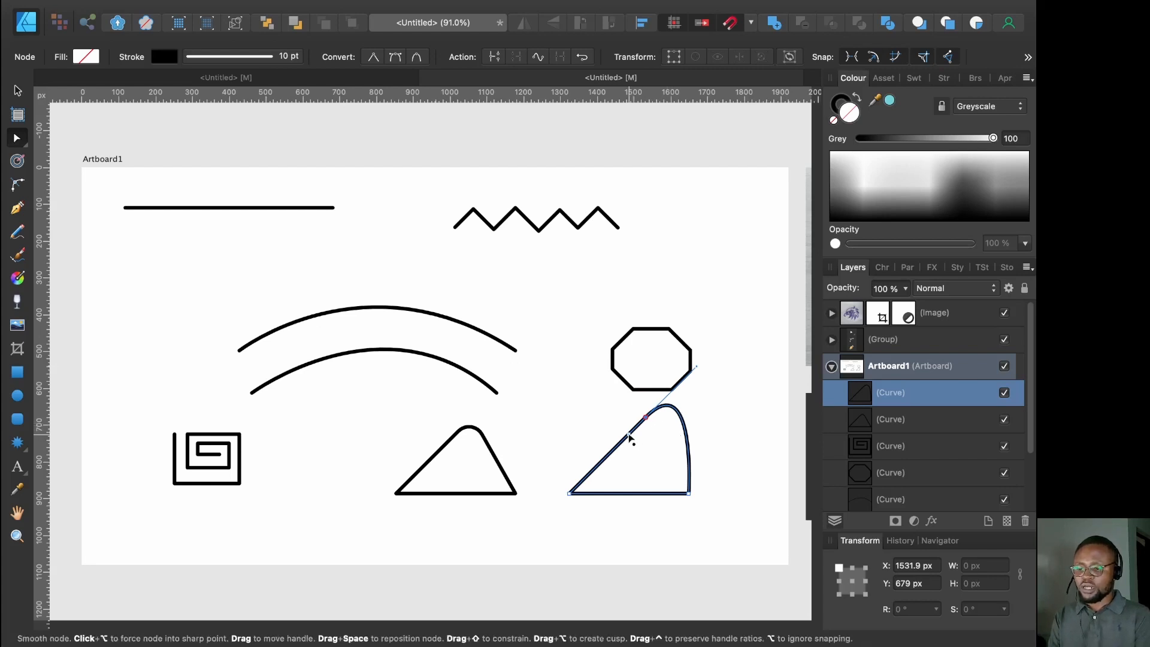
{"action": "mouse_move", "coordinate": [629, 437]}
{"action": "left_mouse_down"}
{"action": "mouse_move", "coordinate": [654, 456]}
{"action": "mouse_move", "coordinate": [674, 454]}
{"action": "mouse_move", "coordinate": [720, 426]}
{"action": "mouse_move", "coordinate": [728, 403]}
{"action": "mouse_move", "coordinate": [744, 480]}
{"action": "mouse_move", "coordinate": [743, 411]}
{"action": "mouse_move", "coordinate": [721, 387]}
{"action": "left_mouse_up"}
{"action": "key", "text": "super+z"}
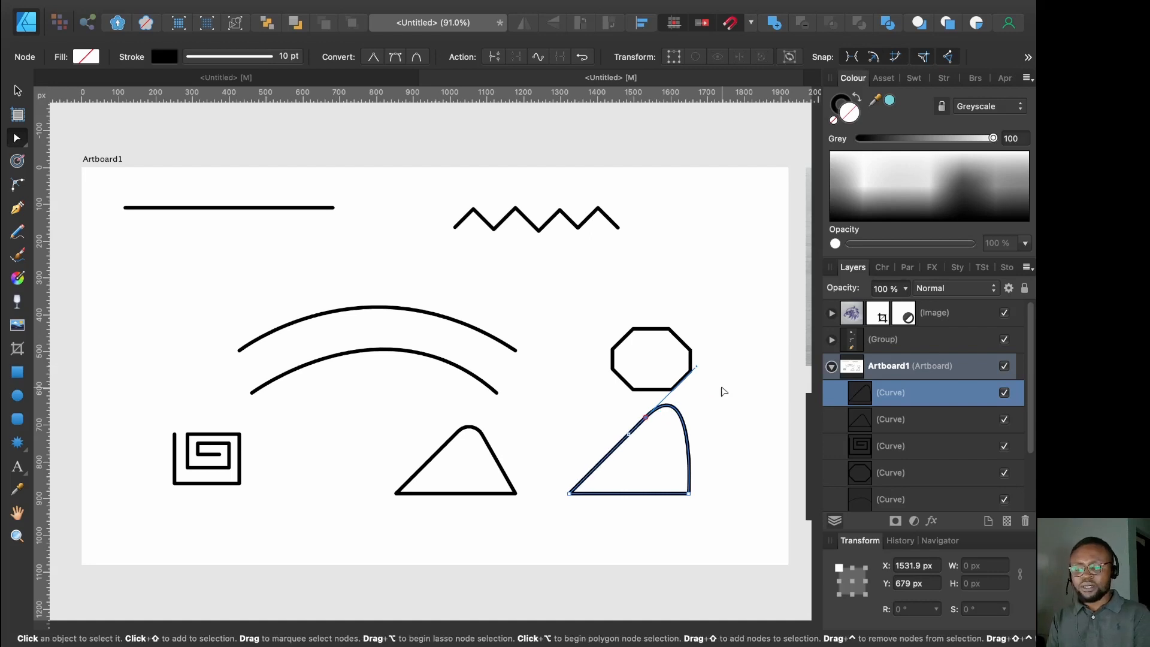
{"action": "left_click", "coordinate": [722, 388]}
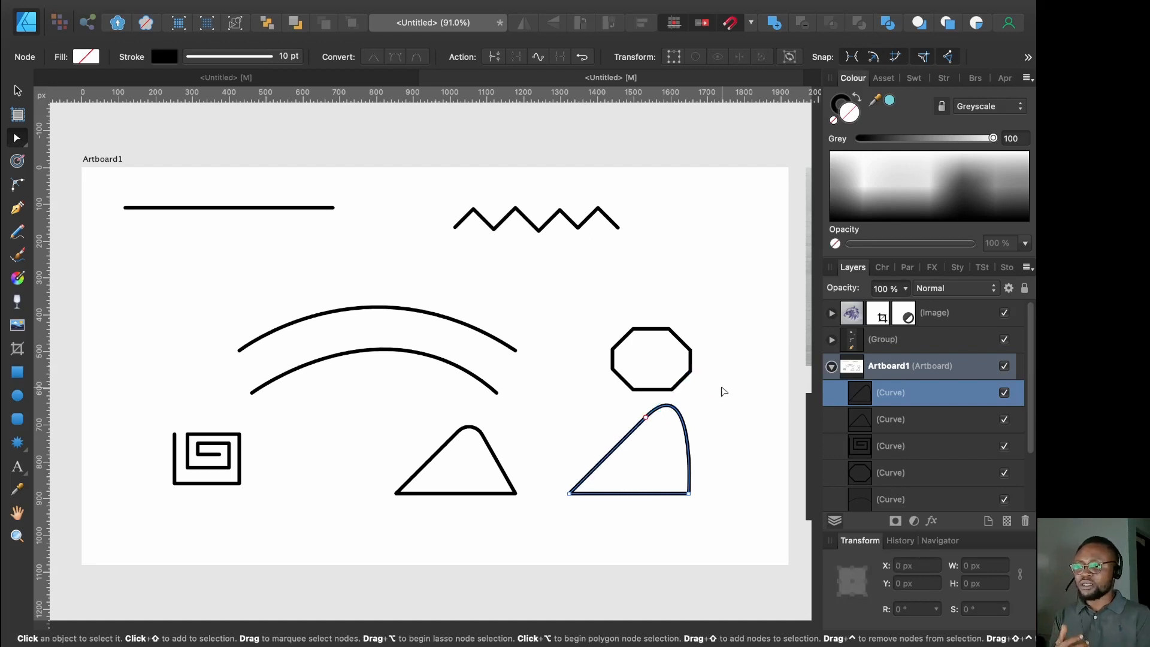